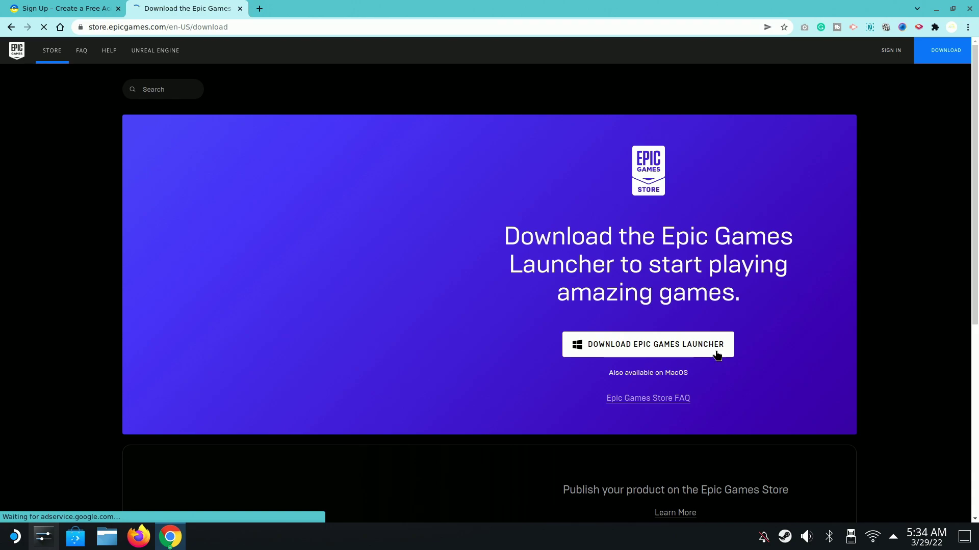
Step: Download the Epic Games Launcher installer in Chrome, then minimize the browser to reveal the desktop
{"action": "left_click", "coordinate": [715, 352]}
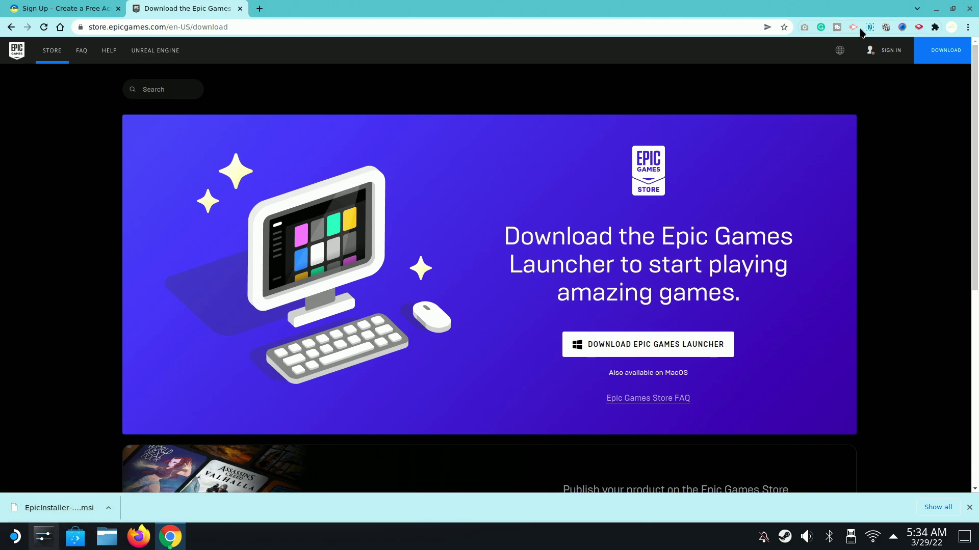
{"action": "left_click", "coordinate": [938, 17]}
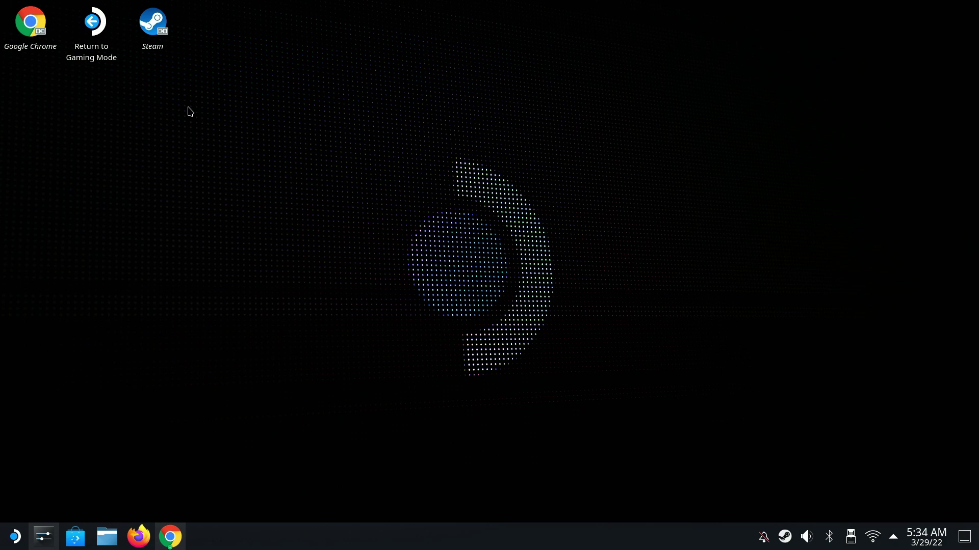
Step: Launch Steam and start adding a non-Steam game via the file browser
{"action": "left_click", "coordinate": [149, 30]}
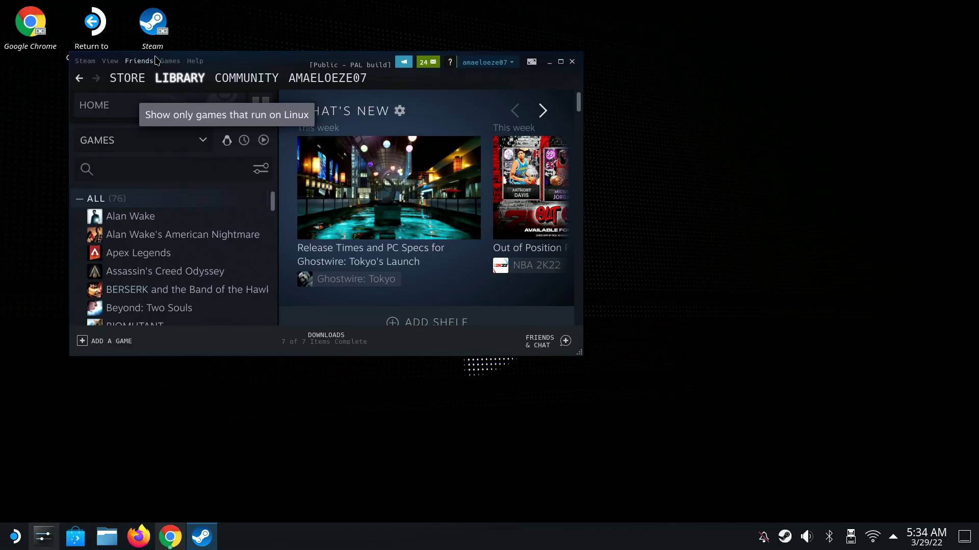
{"action": "left_click", "coordinate": [169, 60]}
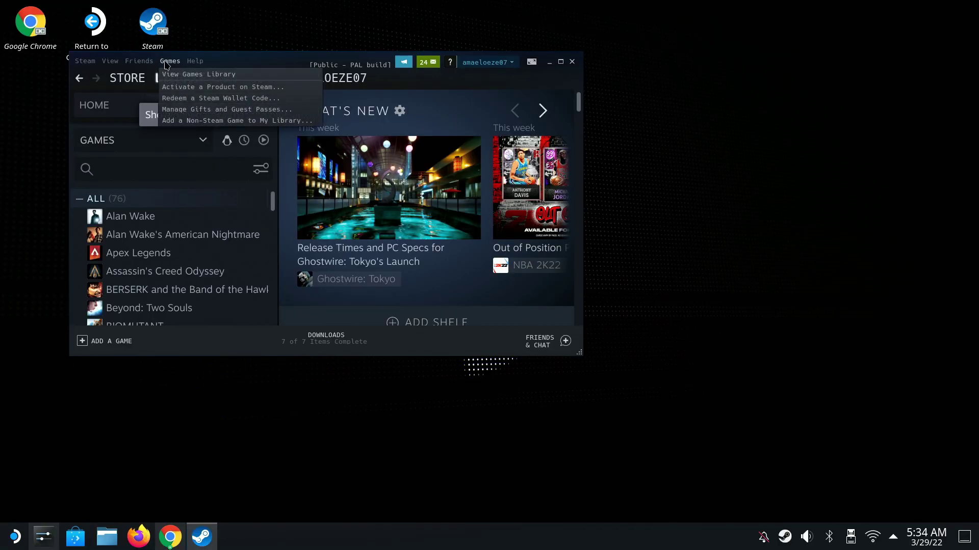
{"action": "left_click", "coordinate": [187, 120]}
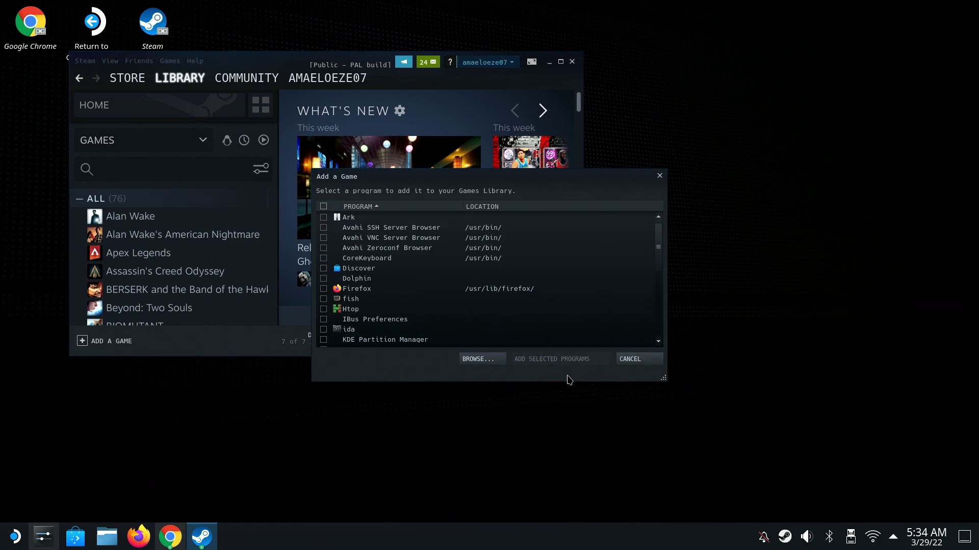
{"action": "left_click", "coordinate": [479, 360]}
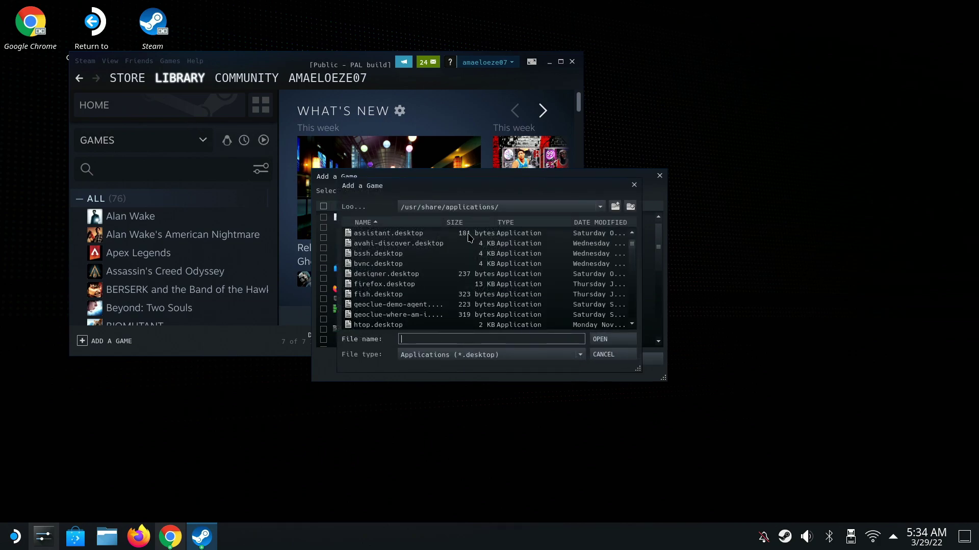
Step: Navigate the file browser from root to /home/deck/Downloads
{"action": "left_click", "coordinate": [600, 211]}
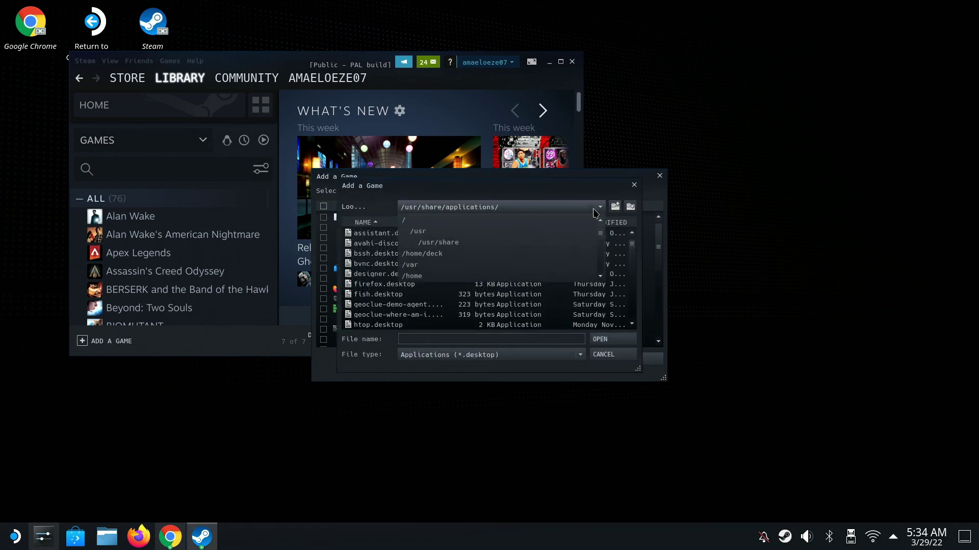
{"action": "left_click", "coordinate": [534, 225]}
{"action": "left_click", "coordinate": [423, 293]}
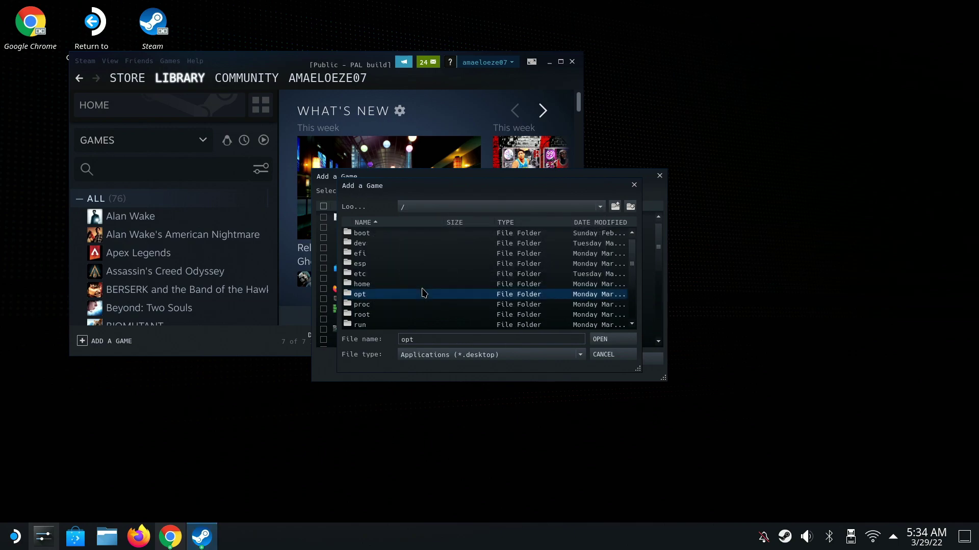
{"action": "left_click", "coordinate": [407, 287]}
{"action": "double_click", "coordinate": [408, 286]}
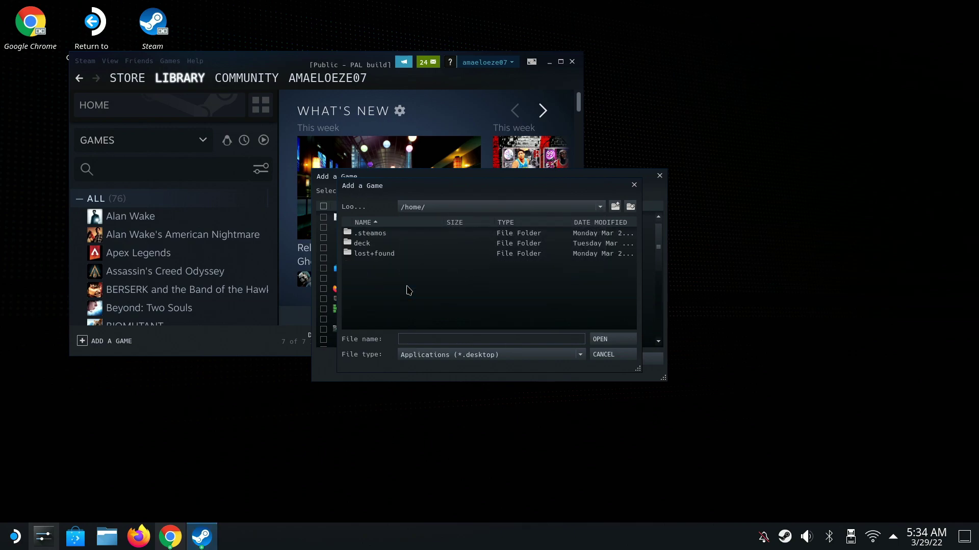
{"action": "double_click", "coordinate": [374, 244]}
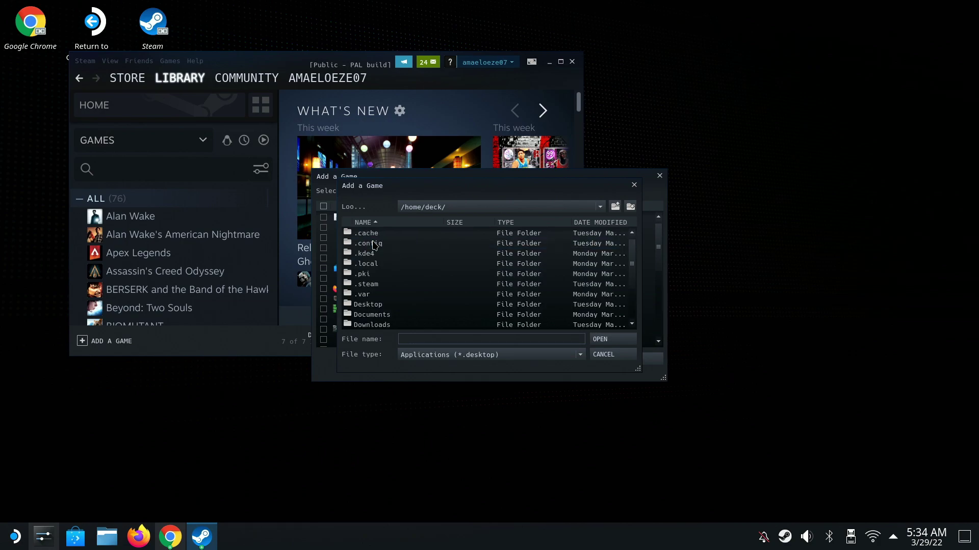
{"action": "scroll", "coordinate": [398, 285], "scroll_direction": "down", "scroll_amount": 1}
{"action": "double_click", "coordinate": [393, 302]}
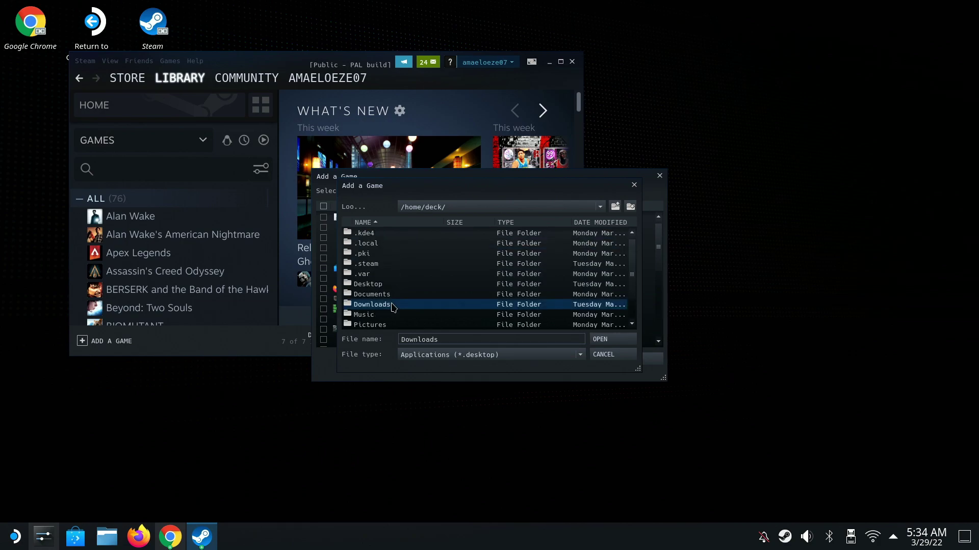
Step: Show All Files and choose EpicInstaller-13.3.0.msi as the program to add
{"action": "left_click", "coordinate": [538, 363]}
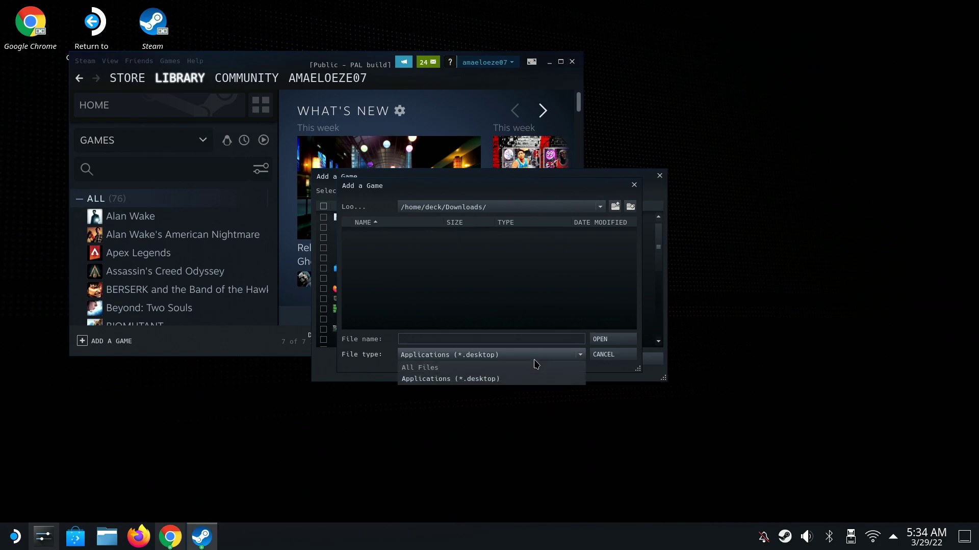
{"action": "left_click", "coordinate": [531, 367]}
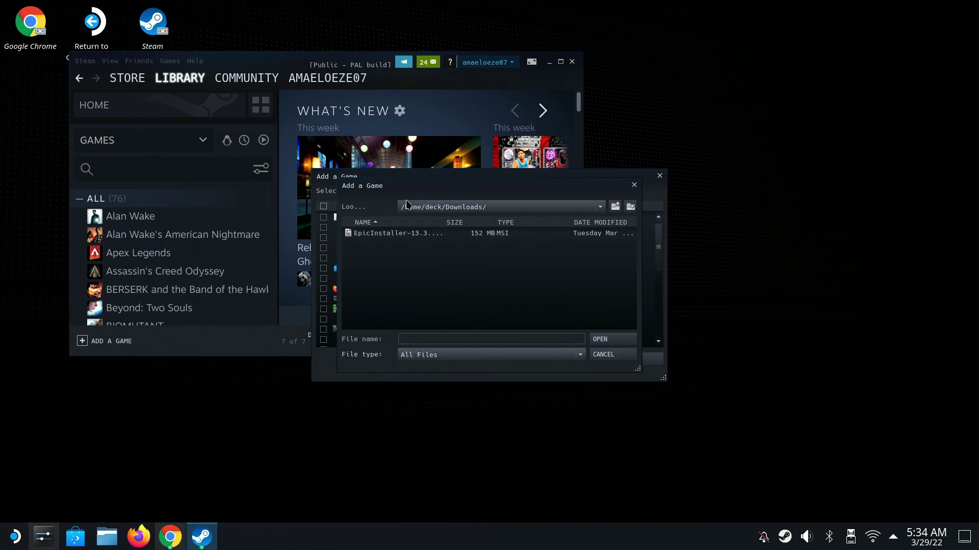
{"action": "left_click", "coordinate": [408, 236]}
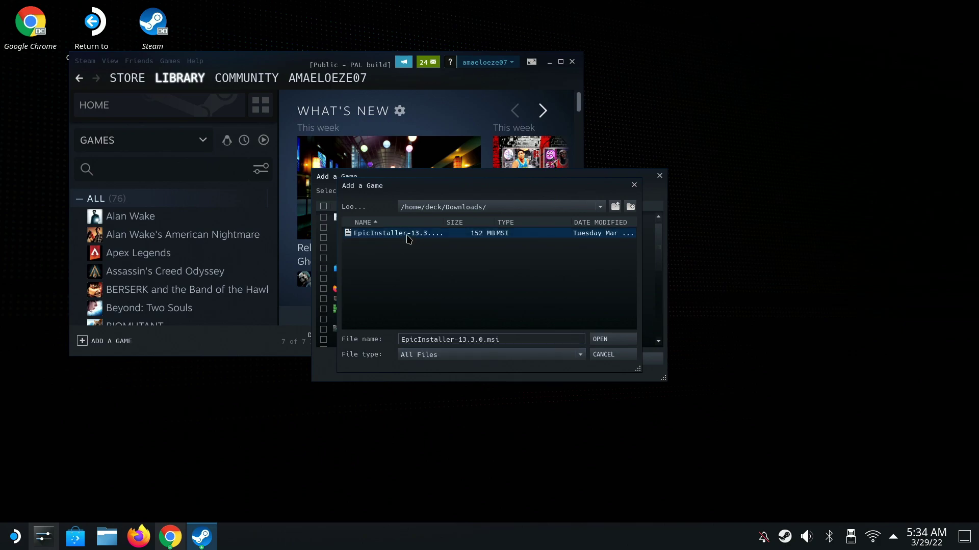
{"action": "double_click", "coordinate": [408, 236]}
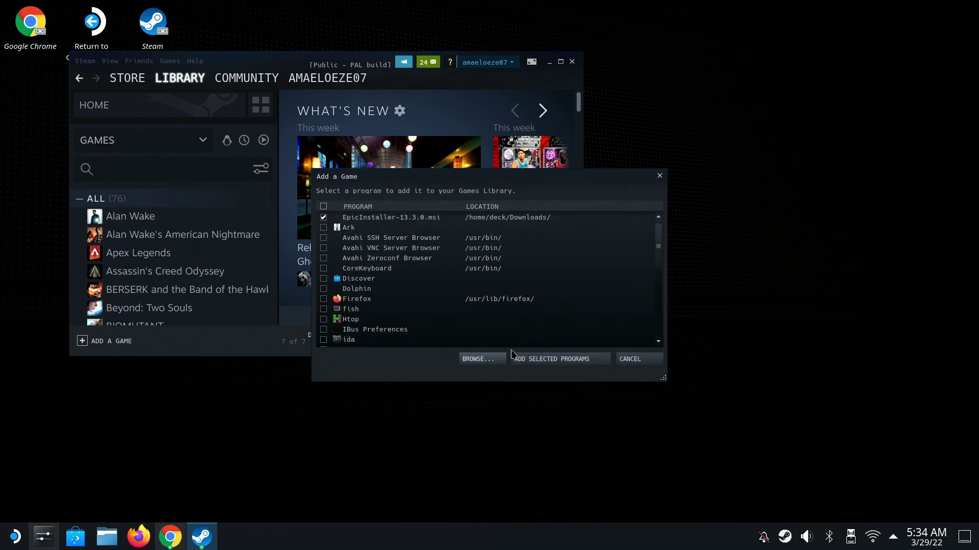
Step: Add the checked EpicInstaller-13.3.0.msi to the Steam library and find its entry
{"action": "left_click", "coordinate": [538, 360]}
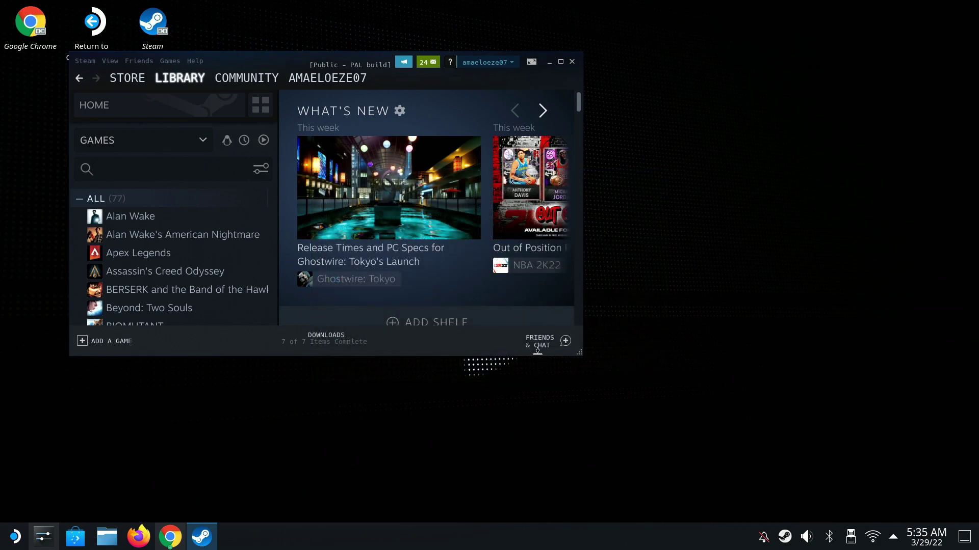
{"action": "scroll", "coordinate": [212, 275], "scroll_direction": "down", "scroll_amount": 3}
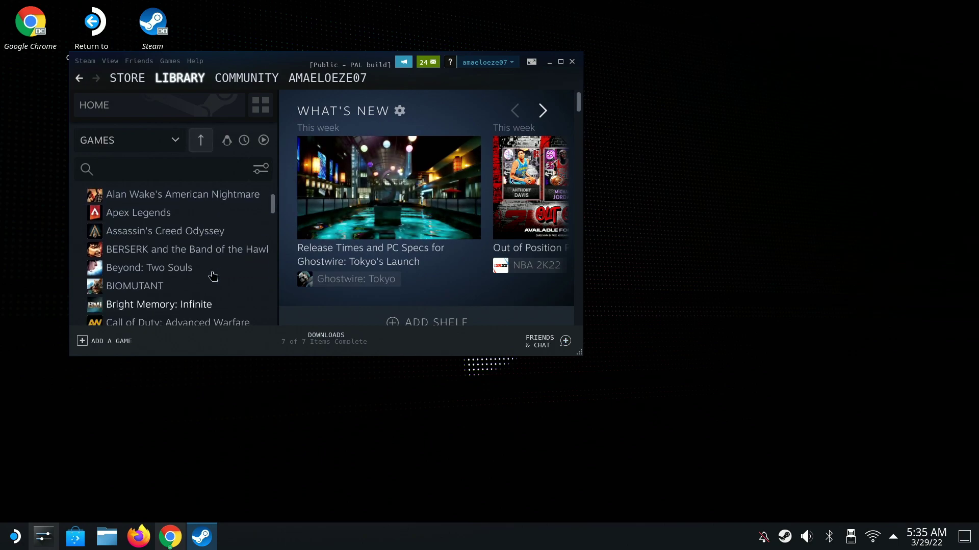
{"action": "scroll", "coordinate": [213, 276], "scroll_direction": "down", "scroll_amount": 8}
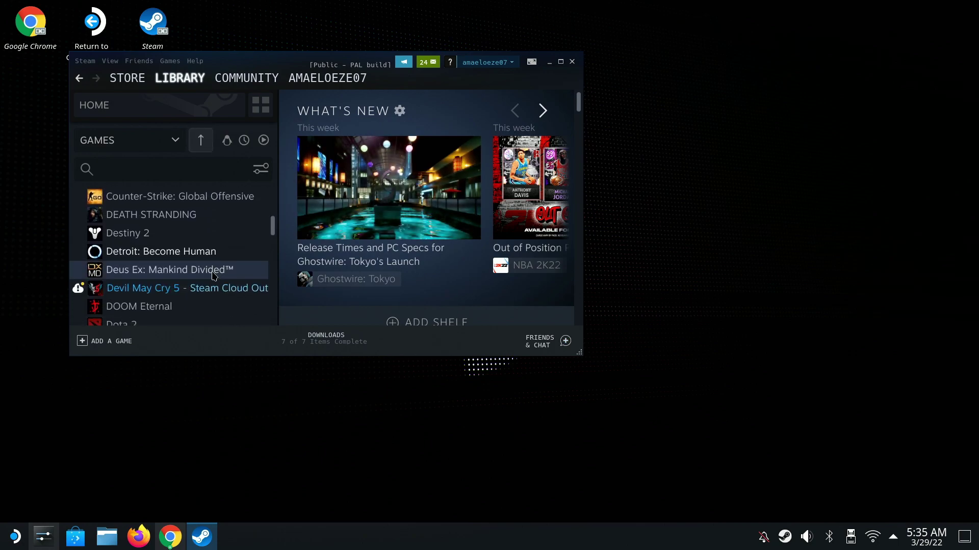
{"action": "scroll", "coordinate": [158, 243], "scroll_direction": "down", "scroll_amount": 5}
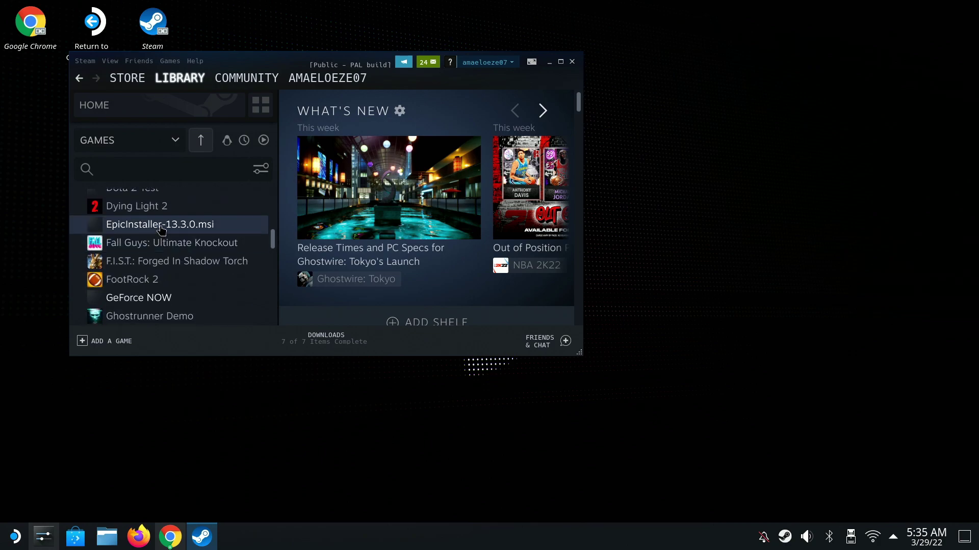
Step: Force the installer entry's compatibility tool to Proton Experimental in its Properties
{"action": "right_click", "coordinate": [161, 230]}
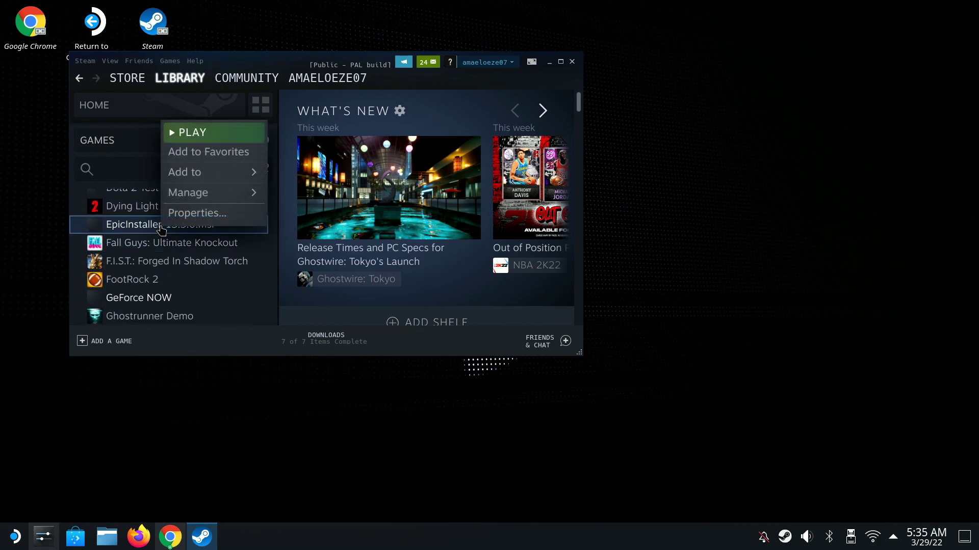
{"action": "left_click", "coordinate": [192, 215]}
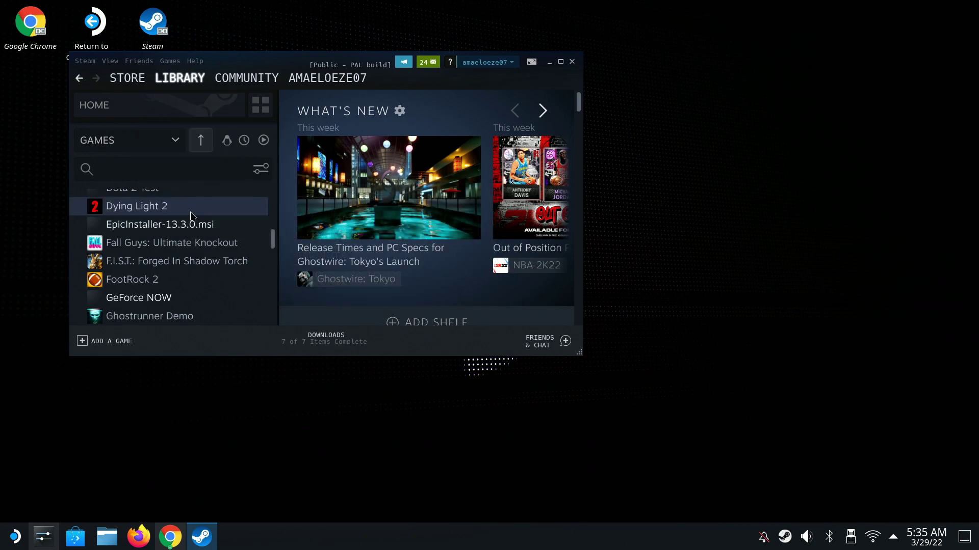
{"action": "left_click", "coordinate": [176, 155]}
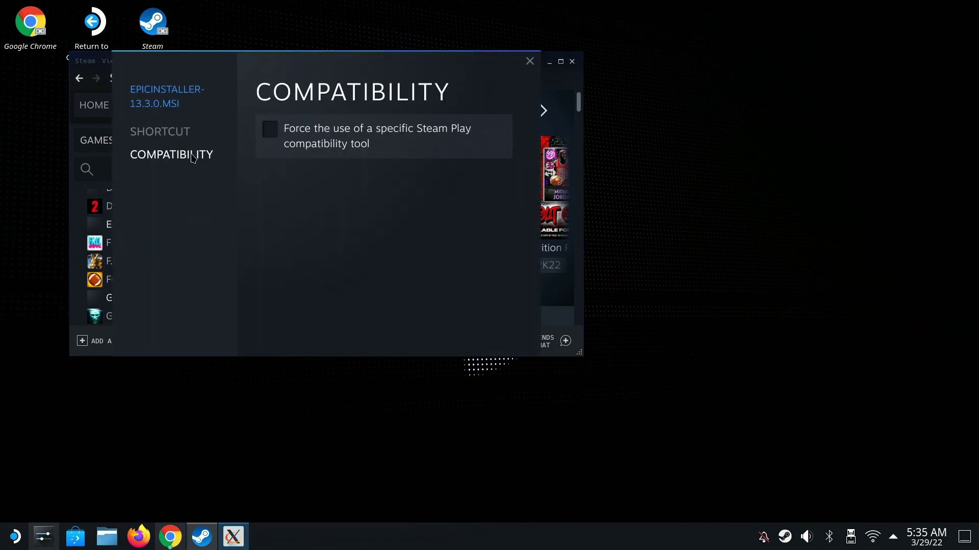
{"action": "left_click", "coordinate": [270, 130]}
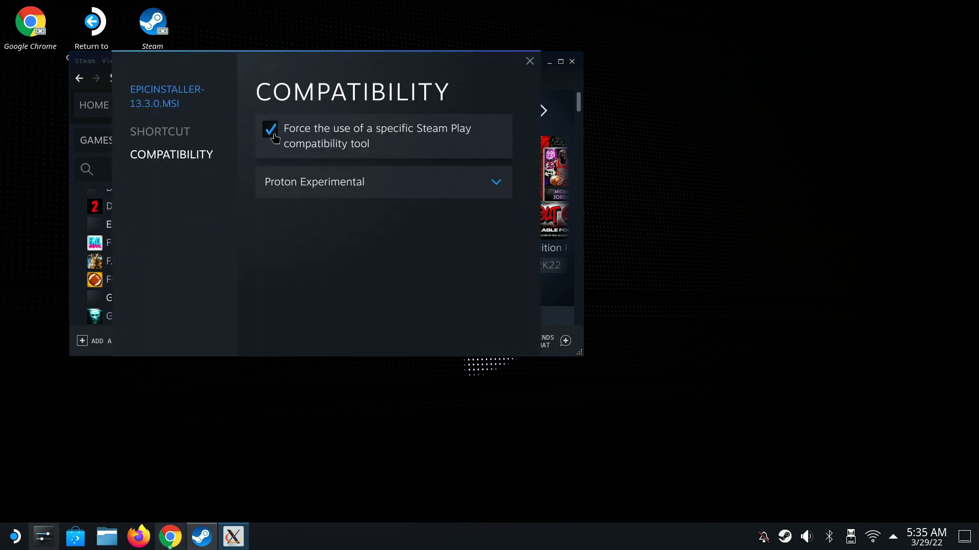
{"action": "left_click", "coordinate": [310, 184]}
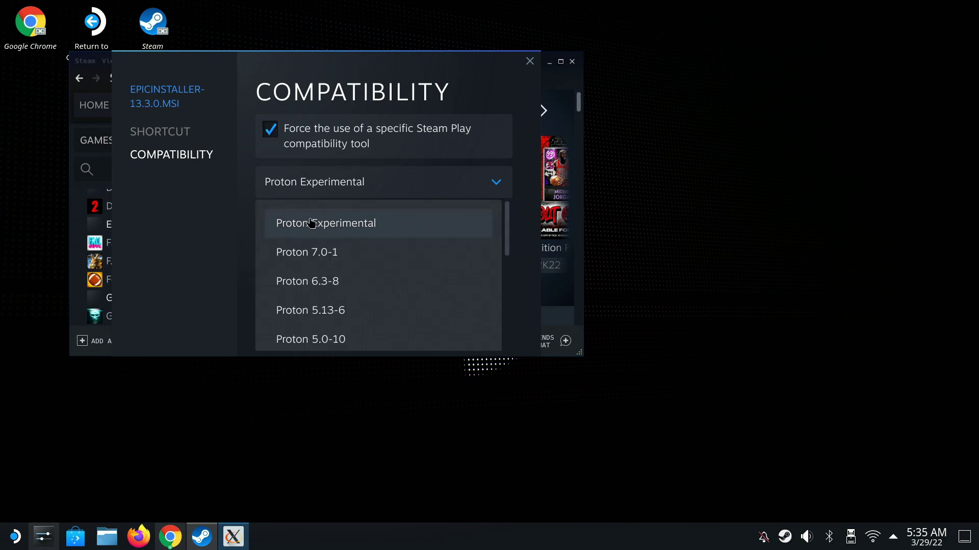
{"action": "left_click", "coordinate": [177, 214]}
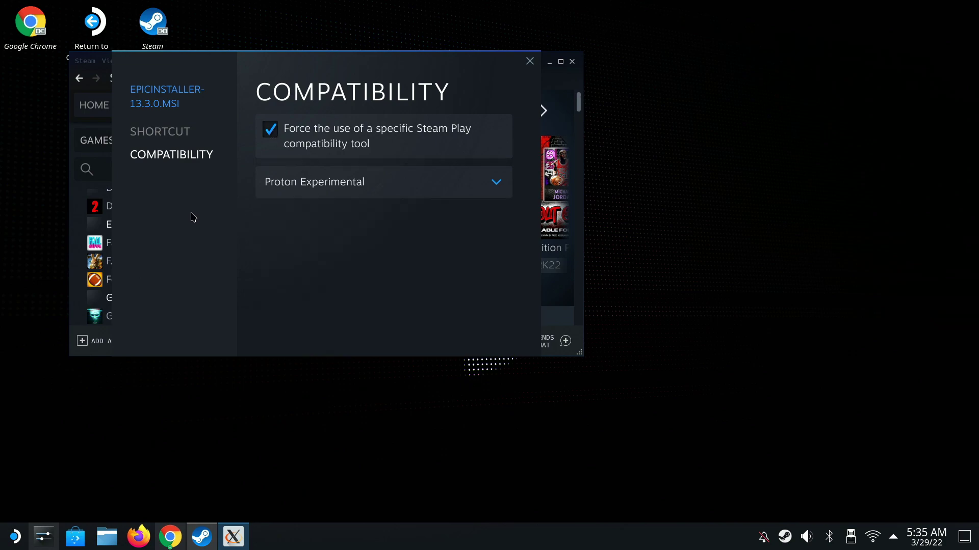
{"action": "left_click", "coordinate": [529, 61]}
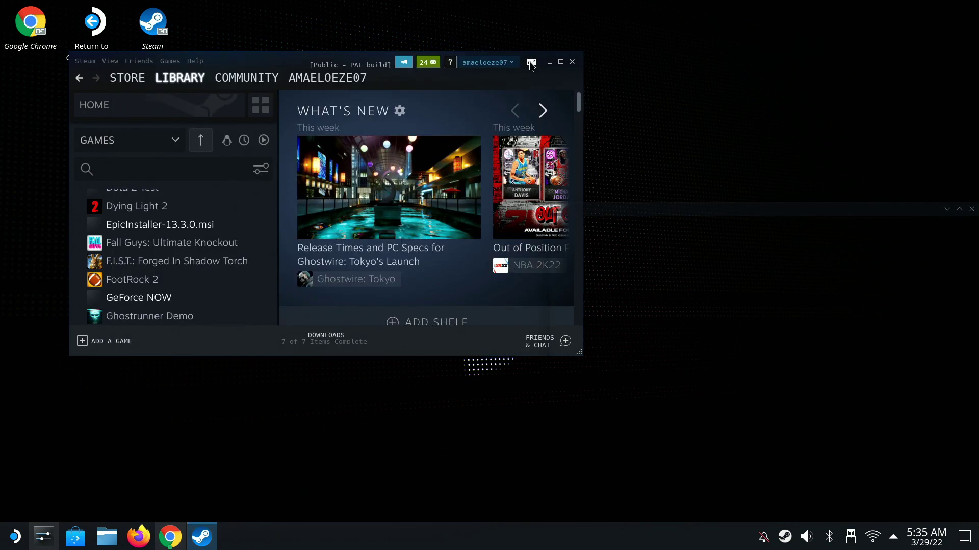
Step: Run EpicInstaller-13.3.0.msi from its game page and install the Epic Games Launcher to the default folder
{"action": "left_click", "coordinate": [203, 226]}
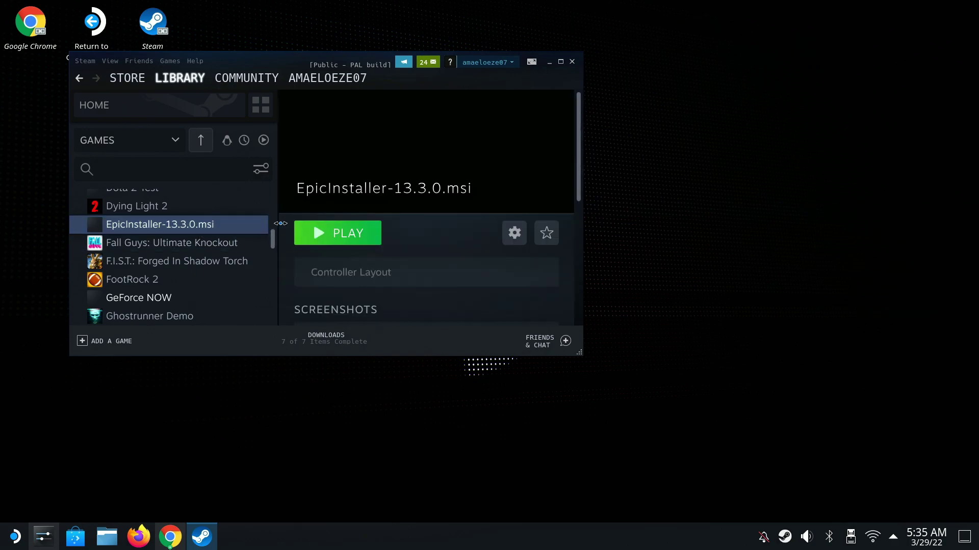
{"action": "left_click", "coordinate": [314, 233]}
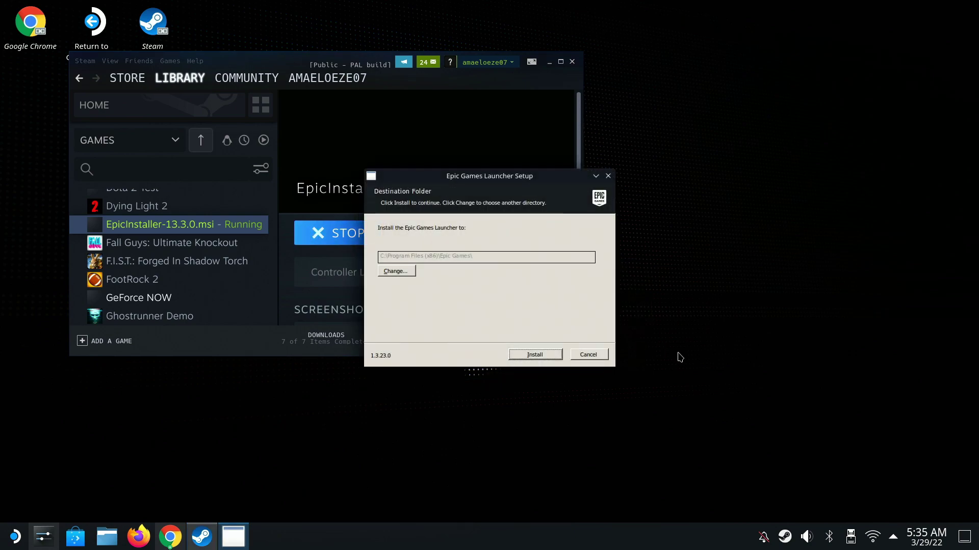
{"action": "left_click", "coordinate": [530, 352]}
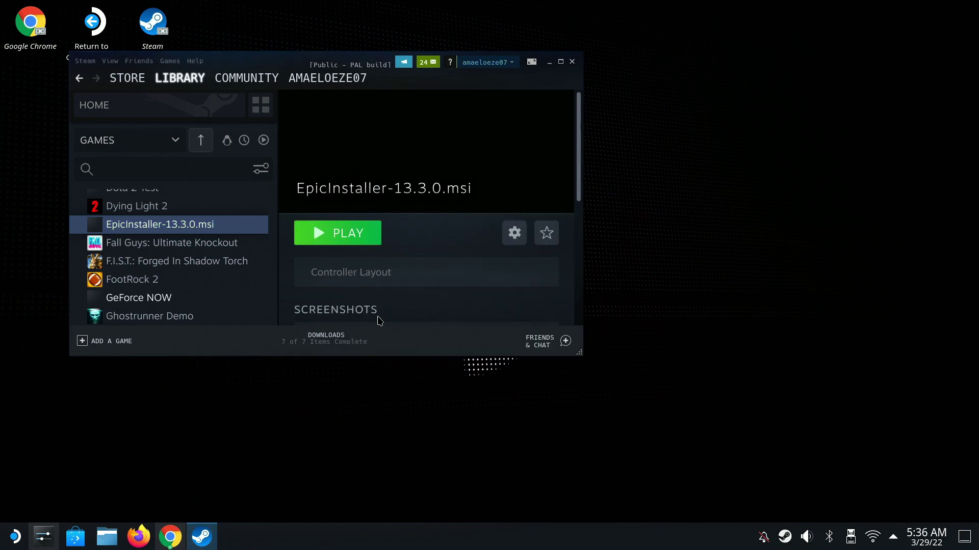
{"action": "left_click", "coordinate": [163, 61]}
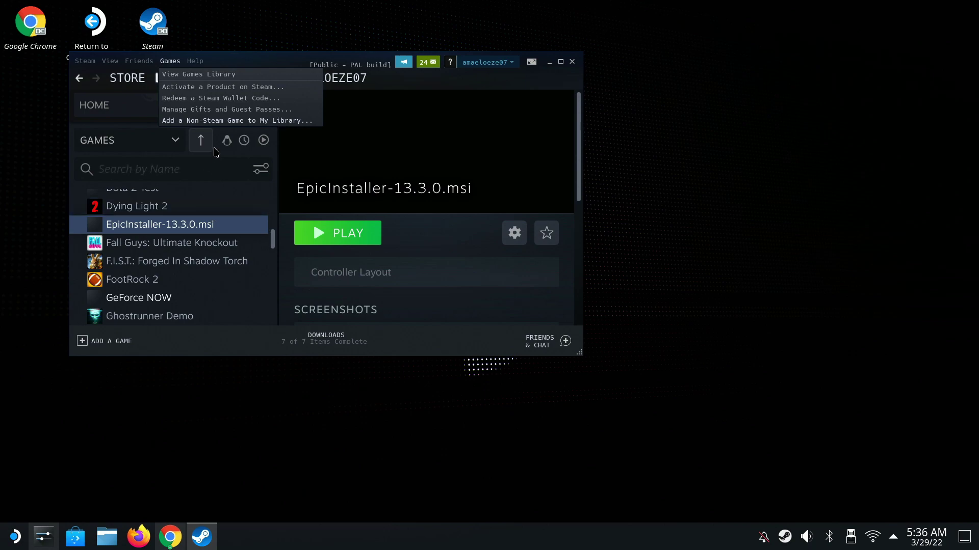
Step: Start adding a non-Steam game, browse with All Files shown, and jump to the filesystem root
{"action": "left_click", "coordinate": [227, 121]}
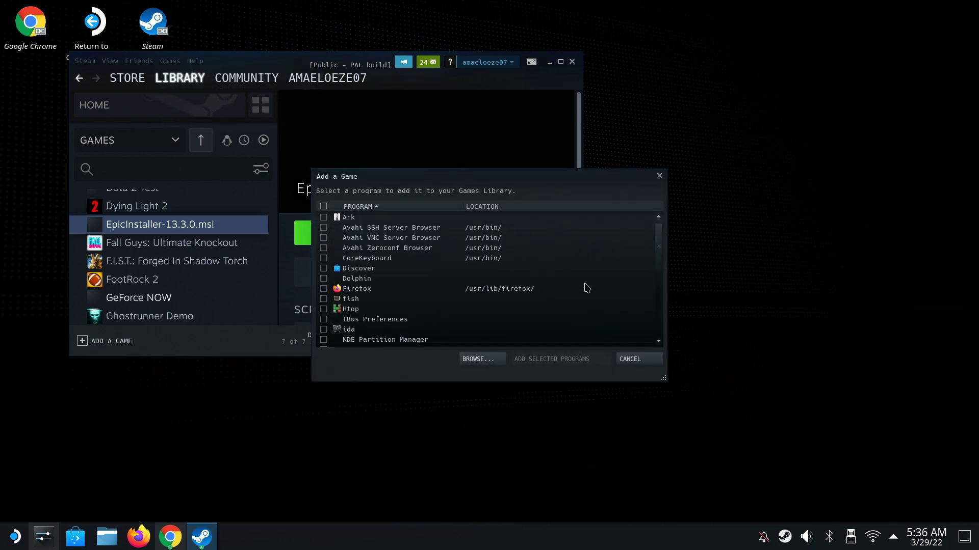
{"action": "left_click", "coordinate": [488, 360]}
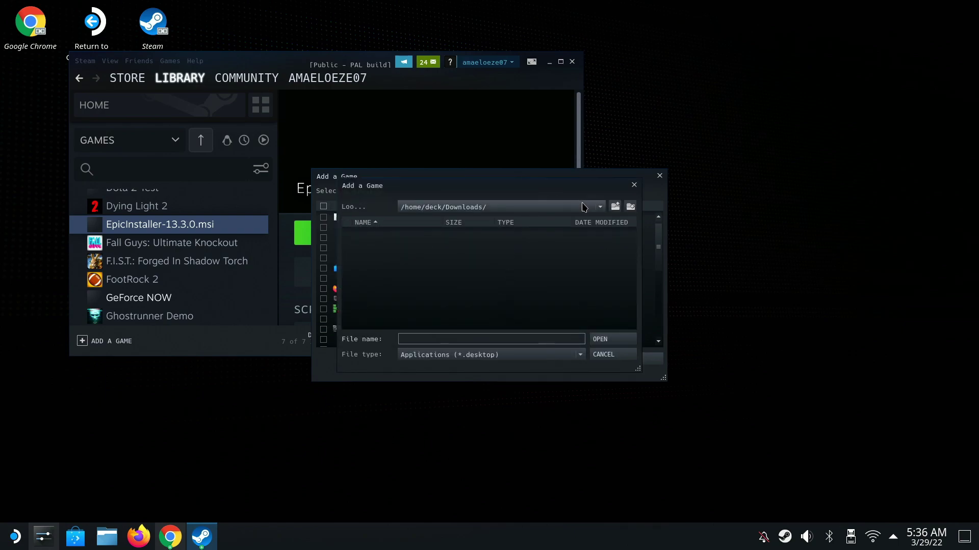
{"action": "left_click", "coordinate": [459, 359]}
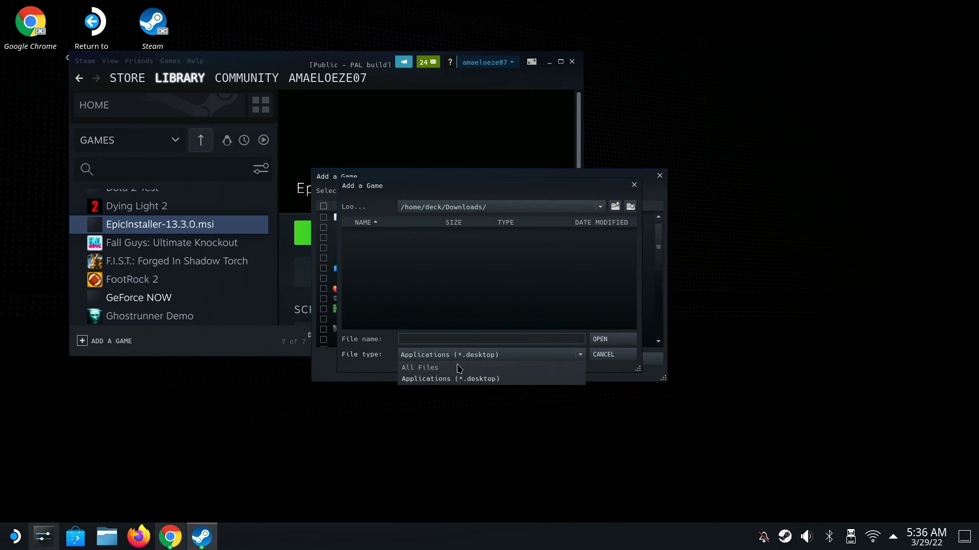
{"action": "left_click", "coordinate": [457, 369]}
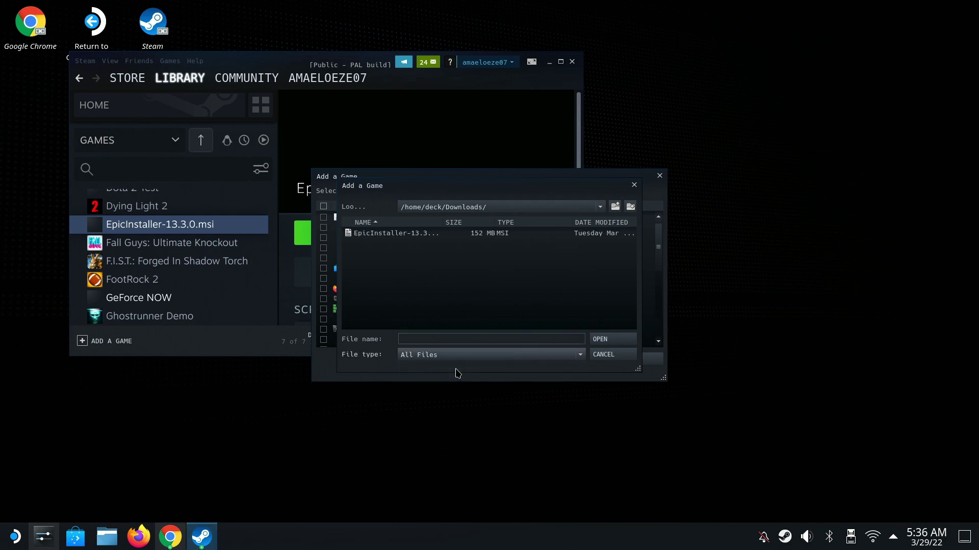
{"action": "left_click", "coordinate": [560, 207]}
{"action": "left_click", "coordinate": [561, 223]}
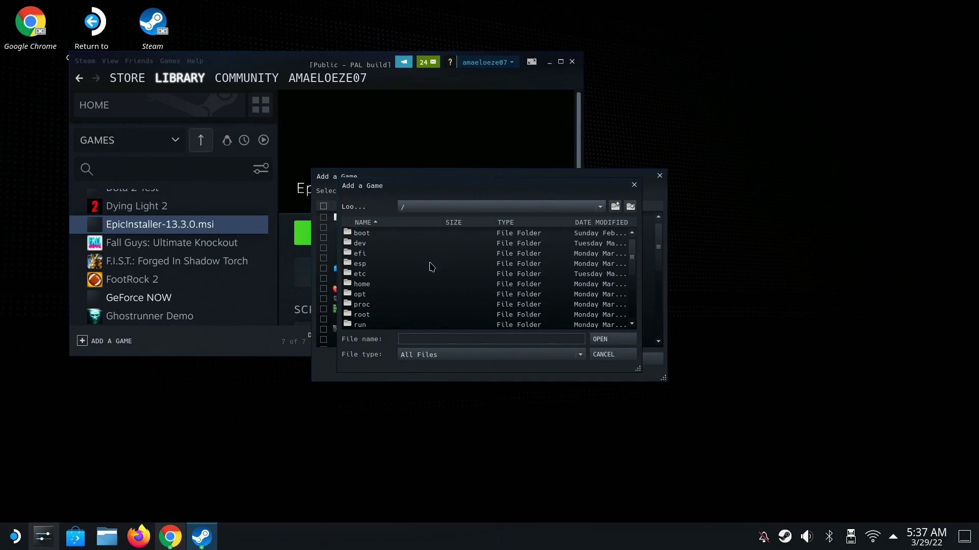
Step: Navigate through /home/deck into the hidden .local/share folder
{"action": "left_click", "coordinate": [414, 289]}
{"action": "double_click", "coordinate": [413, 289]}
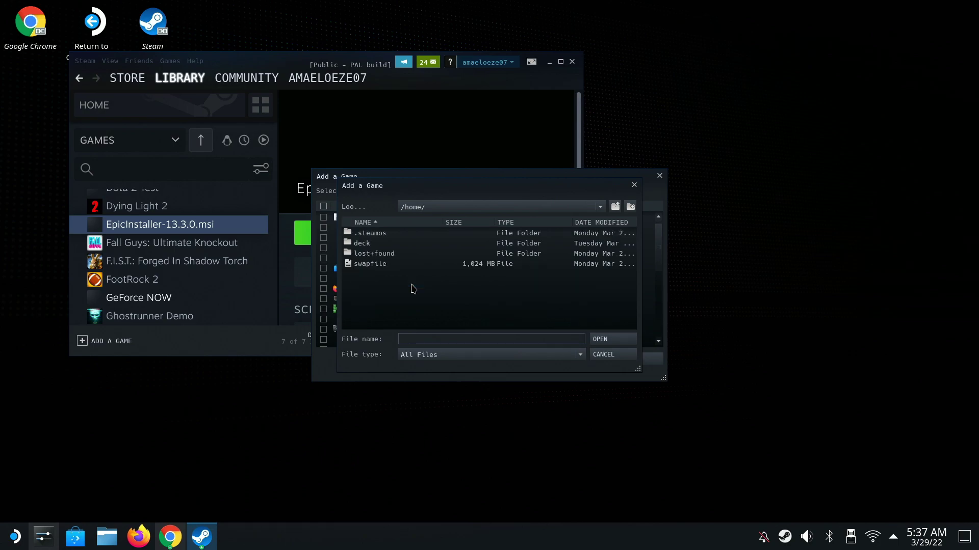
{"action": "double_click", "coordinate": [372, 244]}
{"action": "double_click", "coordinate": [372, 244]}
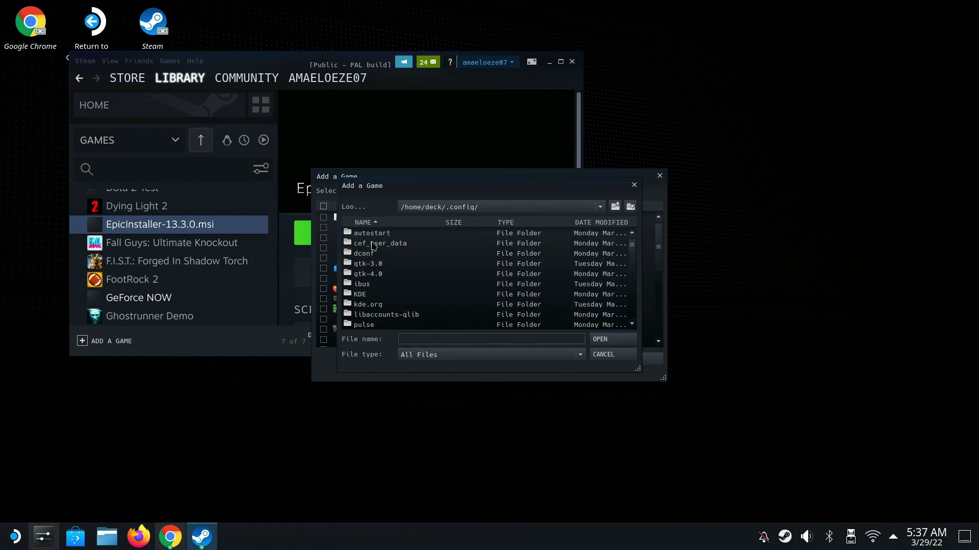
{"action": "left_click", "coordinate": [617, 211]}
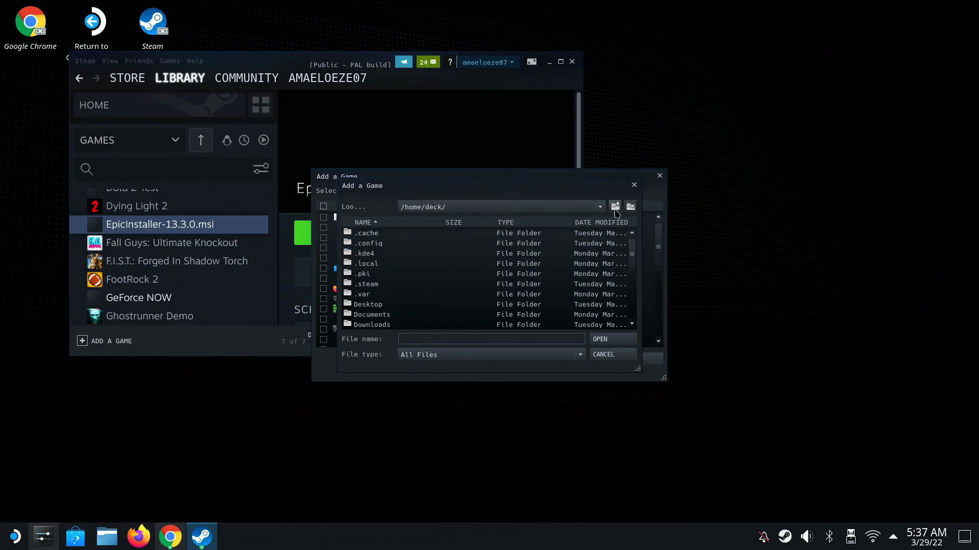
{"action": "double_click", "coordinate": [369, 264]}
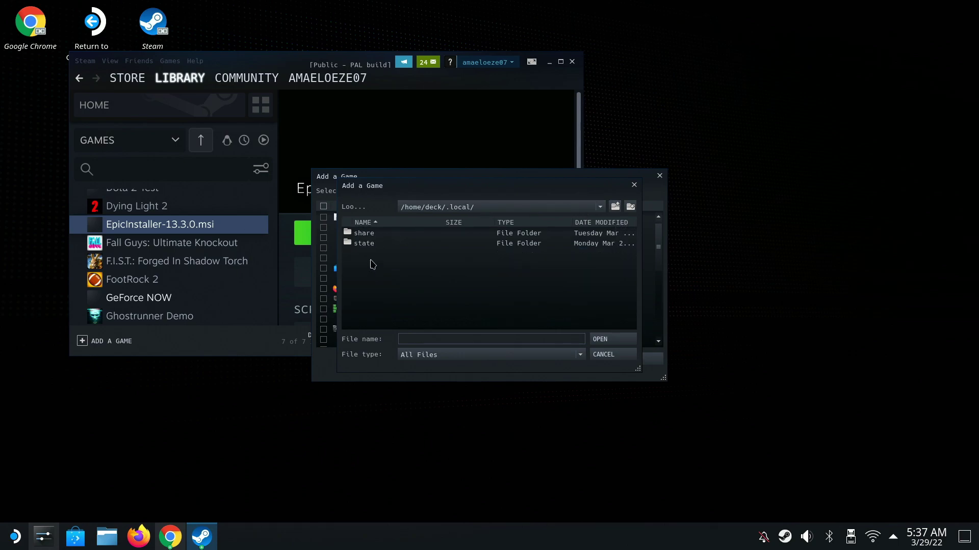
{"action": "double_click", "coordinate": [379, 235]}
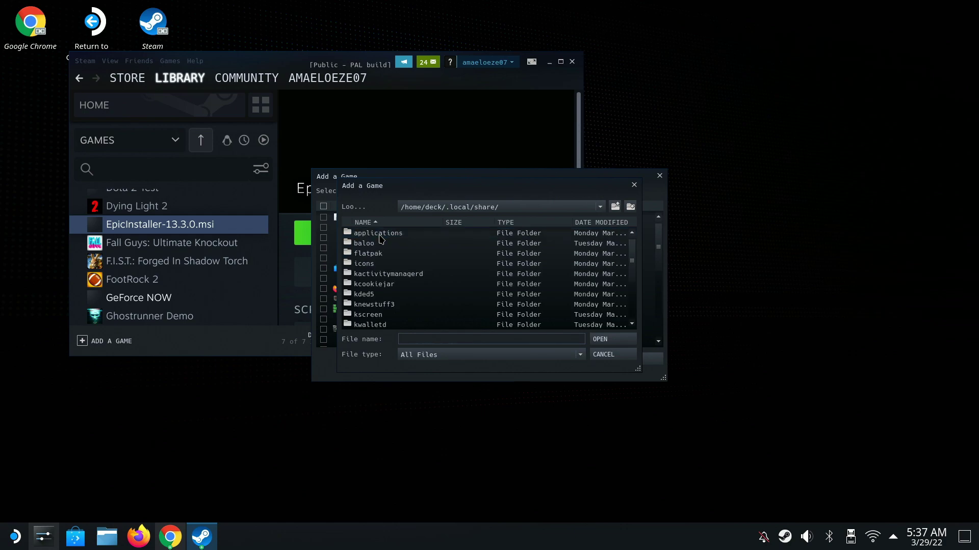
{"action": "scroll", "coordinate": [389, 269], "scroll_direction": "down", "scroll_amount": 3}
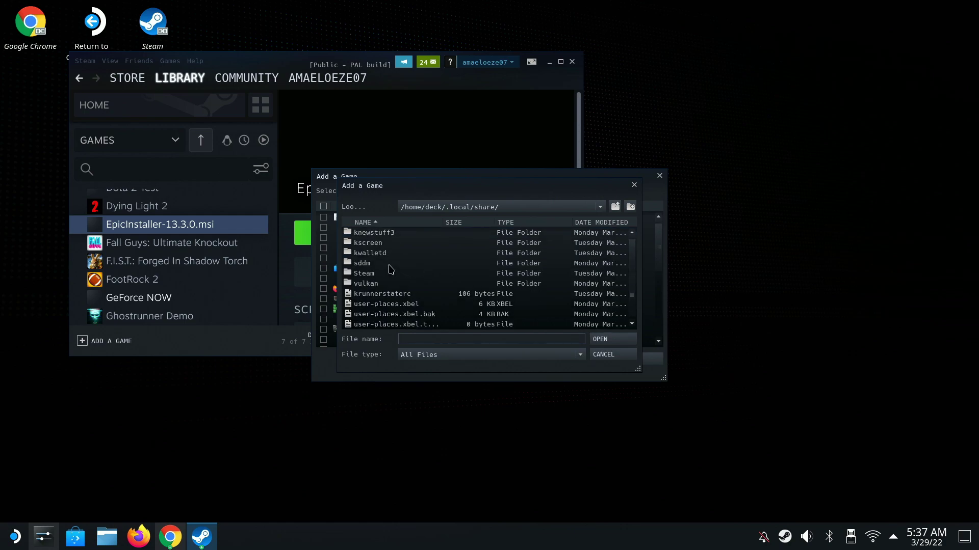
{"action": "left_click", "coordinate": [379, 276]}
{"action": "double_click", "coordinate": [380, 276]}
{"action": "scroll", "coordinate": [380, 276], "scroll_direction": "down", "scroll_amount": 3}
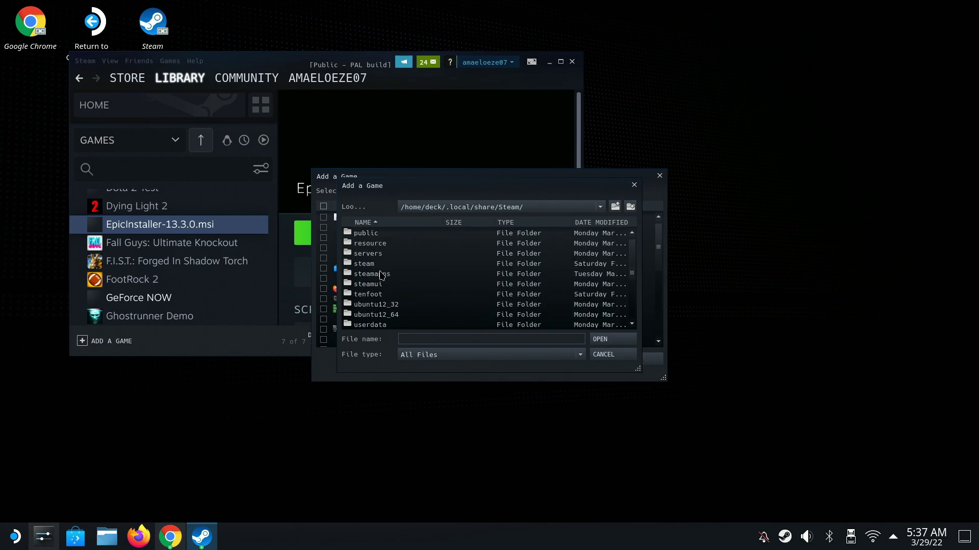
{"action": "double_click", "coordinate": [383, 275]}
{"action": "scroll", "coordinate": [383, 277], "scroll_direction": "up", "scroll_amount": 1}
{"action": "left_click", "coordinate": [397, 246]}
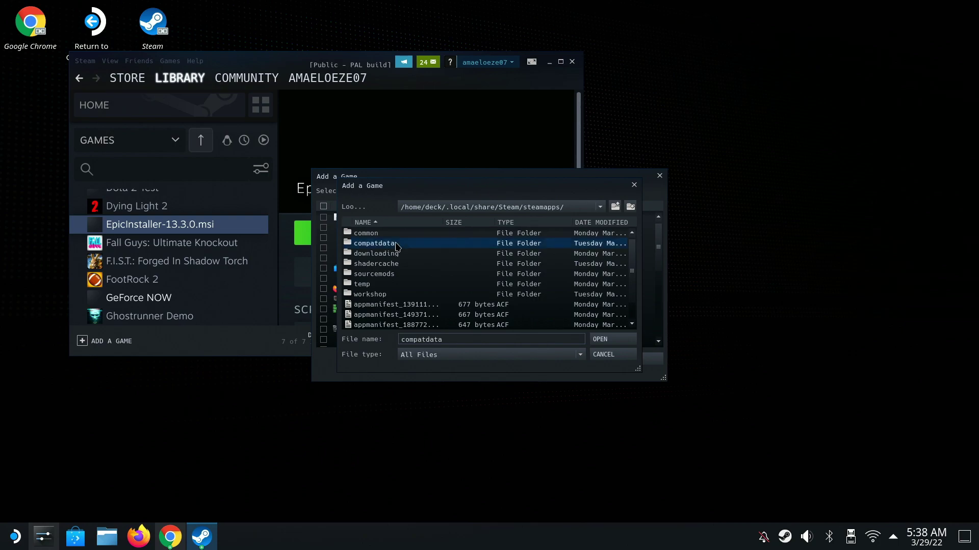
{"action": "double_click", "coordinate": [397, 245]}
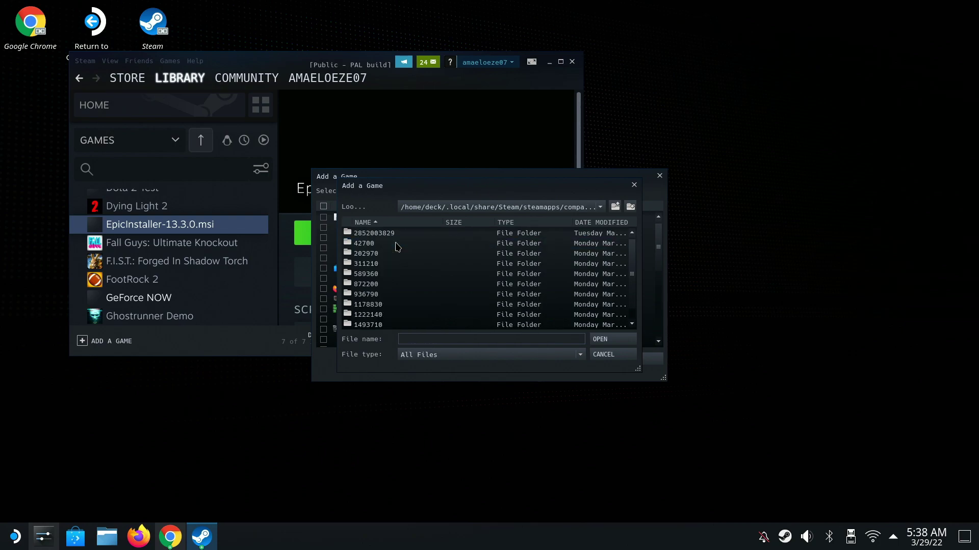
{"action": "scroll", "coordinate": [397, 247], "scroll_direction": "down", "scroll_amount": 1}
{"action": "scroll", "coordinate": [397, 246], "scroll_direction": "up", "scroll_amount": 1}
{"action": "left_click", "coordinate": [374, 234]}
{"action": "double_click", "coordinate": [373, 235]}
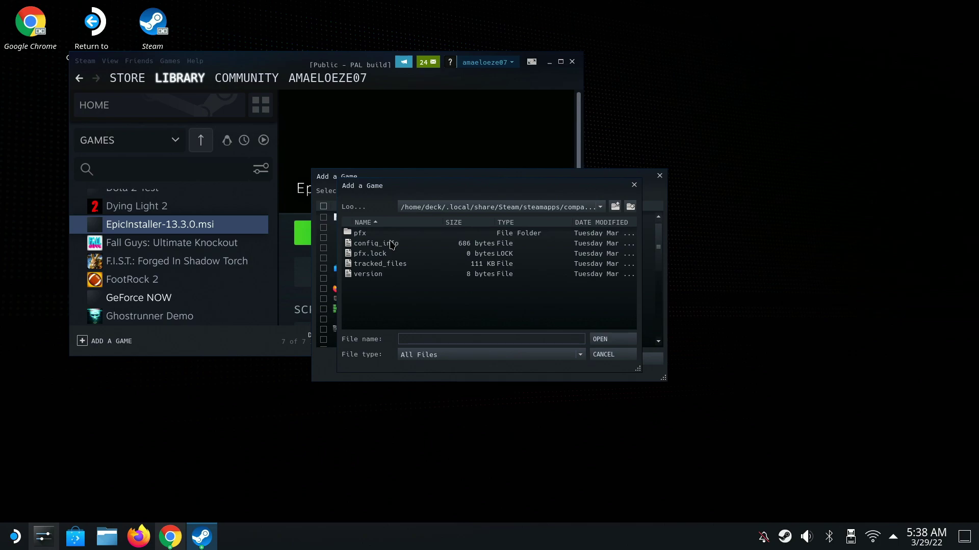
{"action": "left_click", "coordinate": [394, 235]}
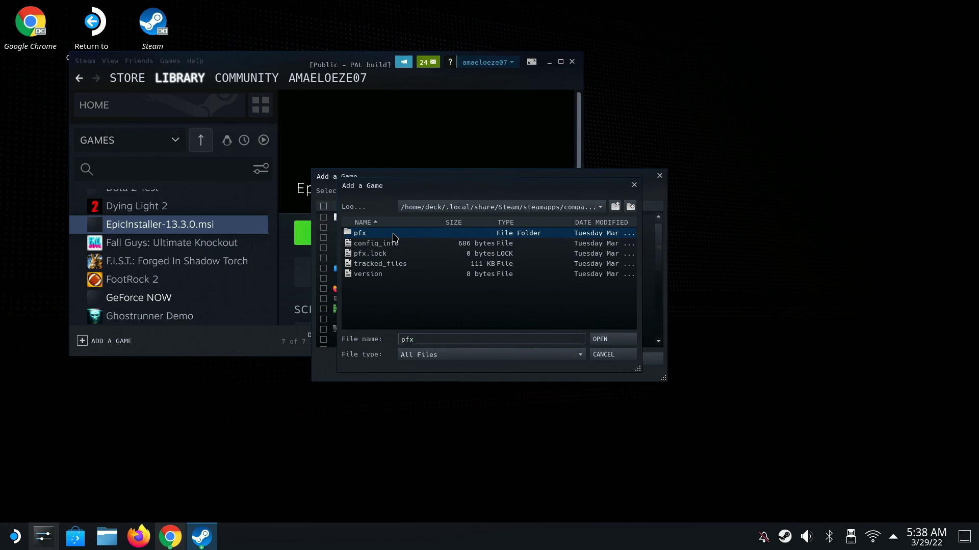
{"action": "double_click", "coordinate": [394, 235]}
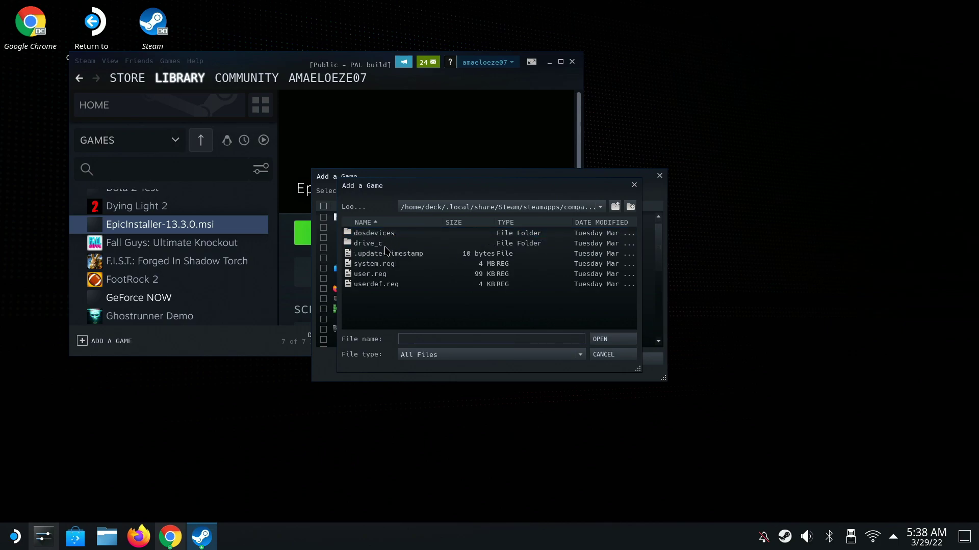
{"action": "left_click", "coordinate": [374, 246]}
{"action": "double_click", "coordinate": [374, 246]}
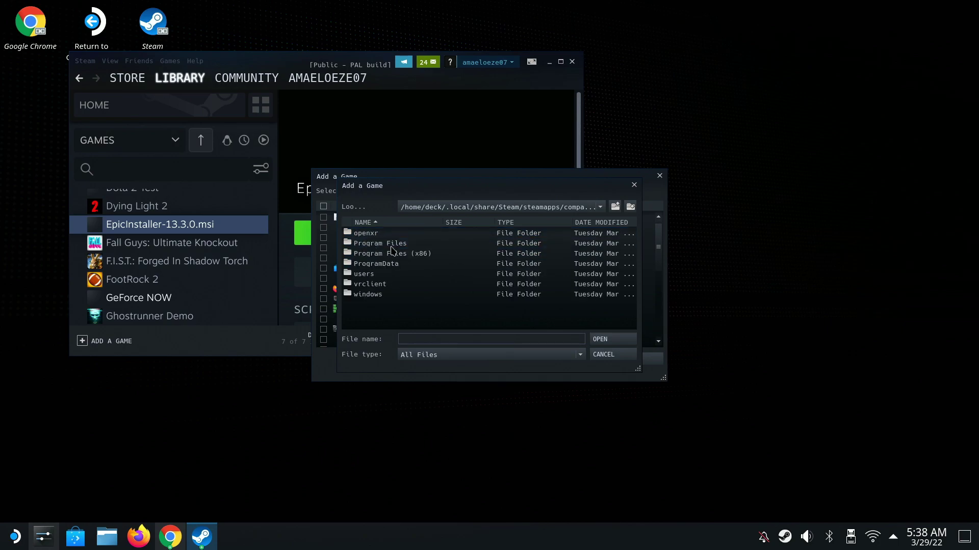
{"action": "double_click", "coordinate": [379, 275]}
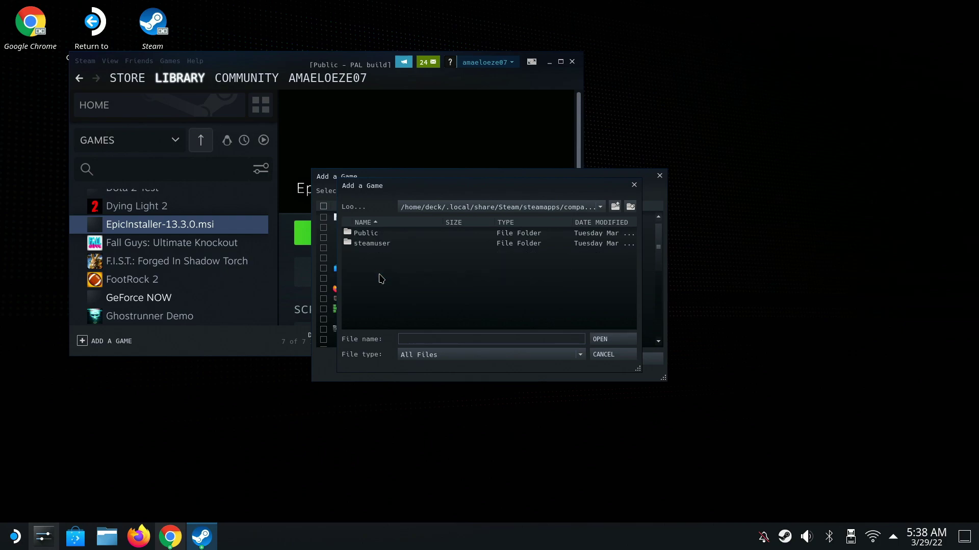
{"action": "double_click", "coordinate": [372, 245]}
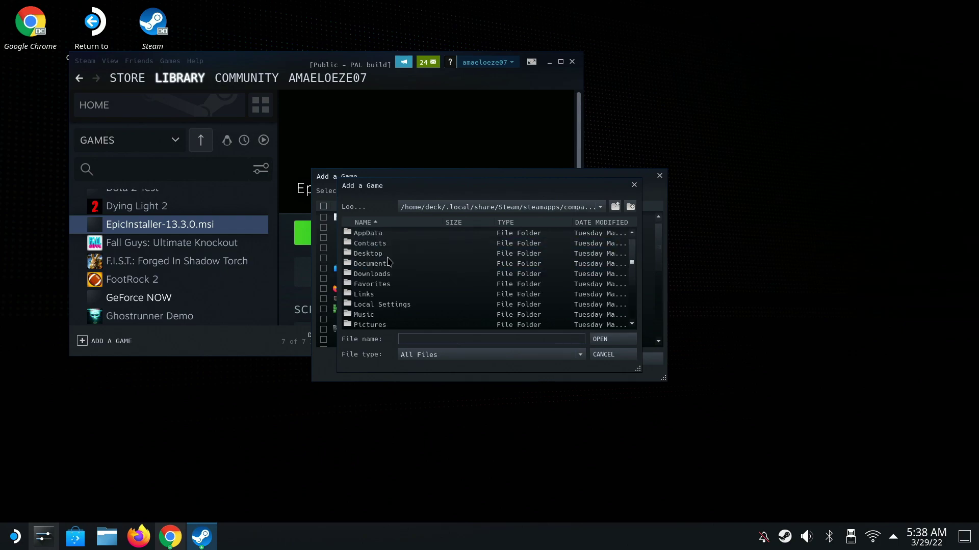
{"action": "left_click", "coordinate": [376, 254]}
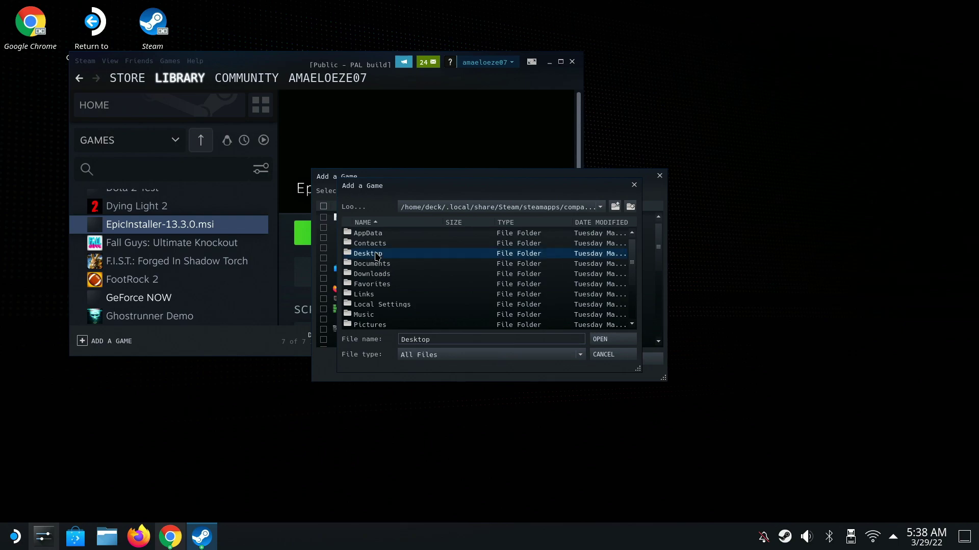
{"action": "double_click", "coordinate": [377, 255]}
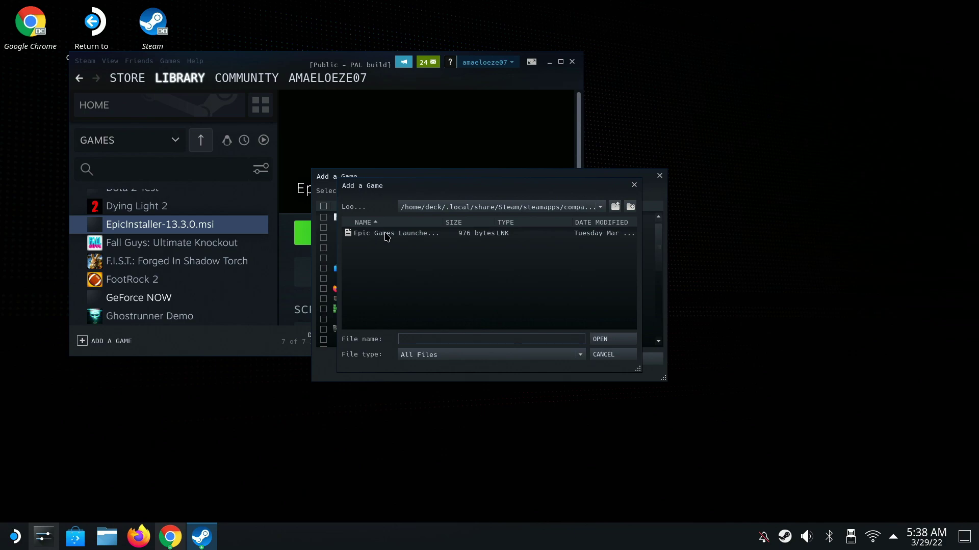
{"action": "left_click", "coordinate": [386, 236]}
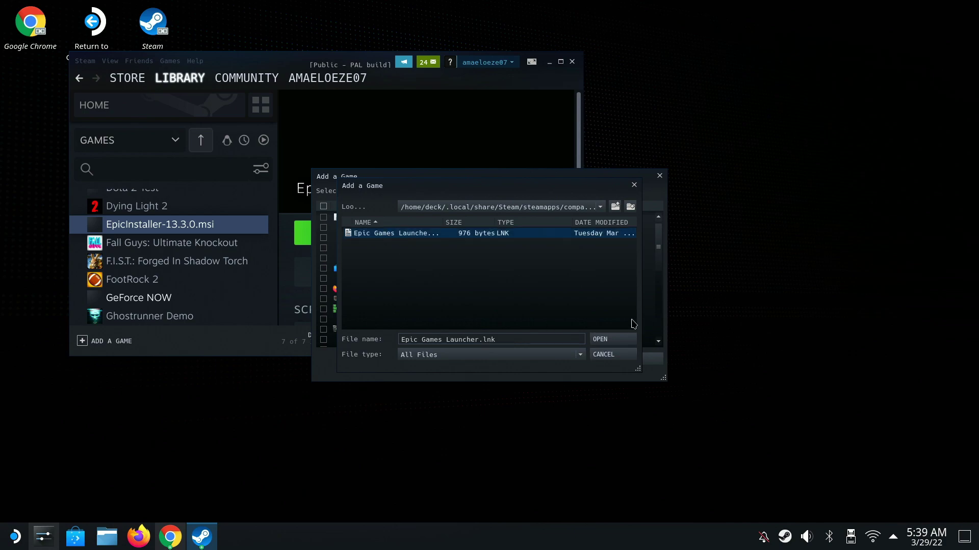
{"action": "left_click", "coordinate": [609, 339]}
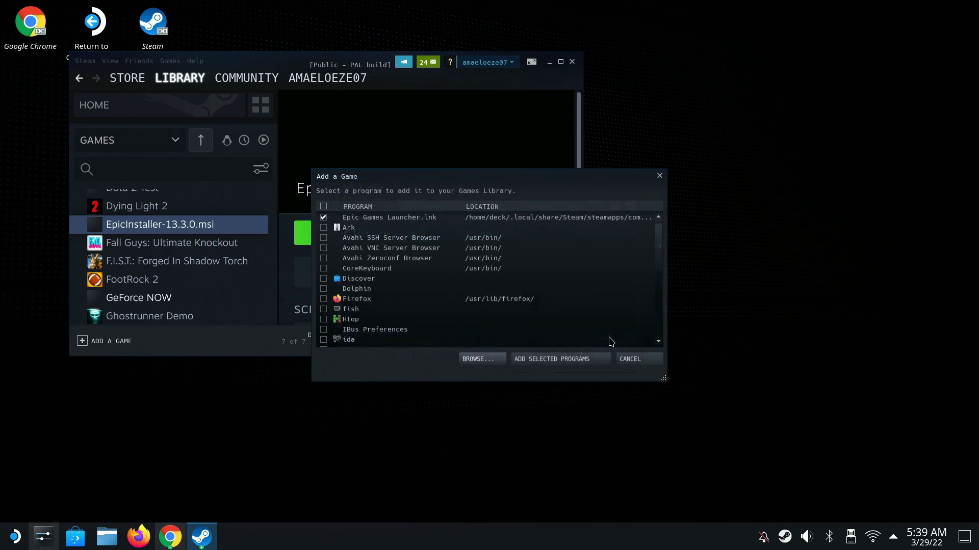
Step: Add Epic Games Launcher.lnk to the library and force a Steam Play tool in its Compatibility properties
{"action": "left_click", "coordinate": [541, 360]}
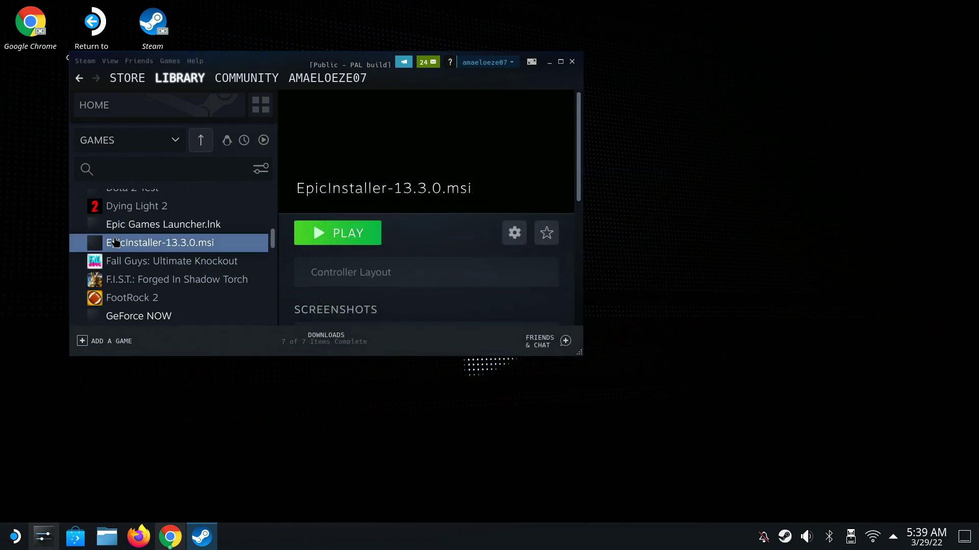
{"action": "left_click", "coordinate": [157, 229]}
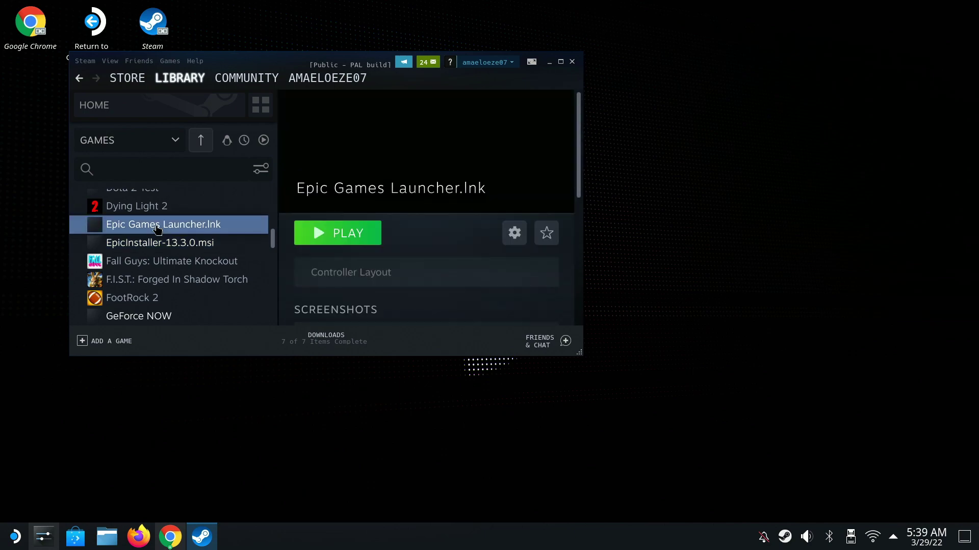
{"action": "right_click", "coordinate": [157, 229]}
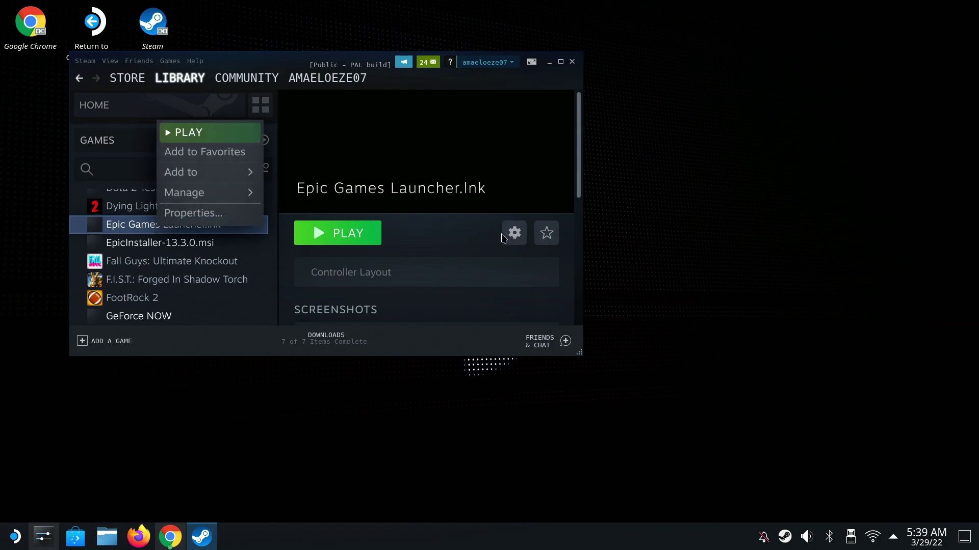
{"action": "left_click", "coordinate": [176, 217]}
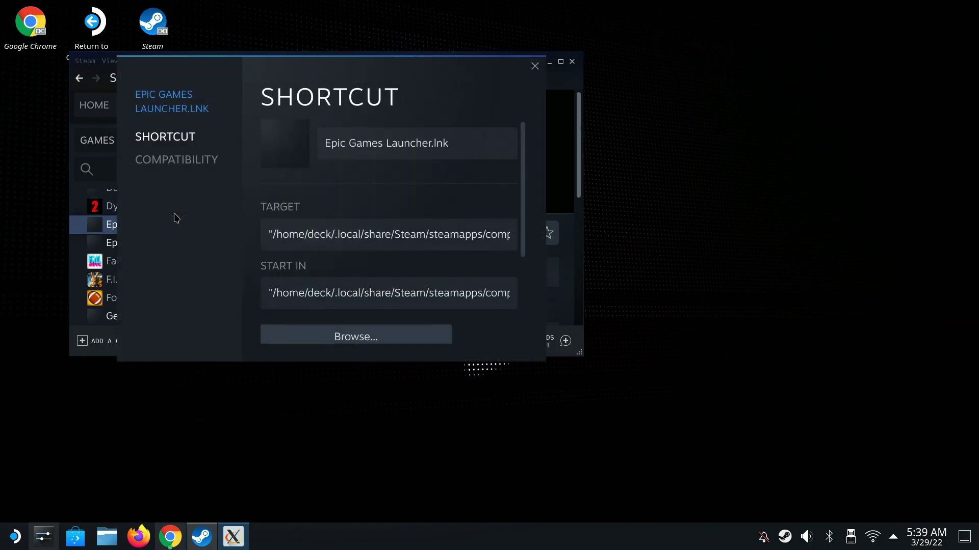
{"action": "left_click", "coordinate": [191, 163]}
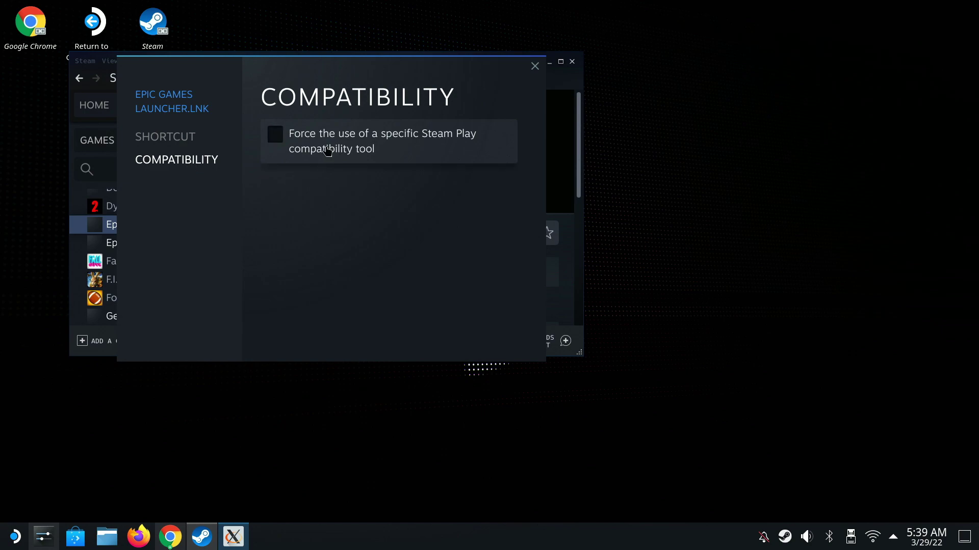
{"action": "left_click", "coordinate": [275, 134]}
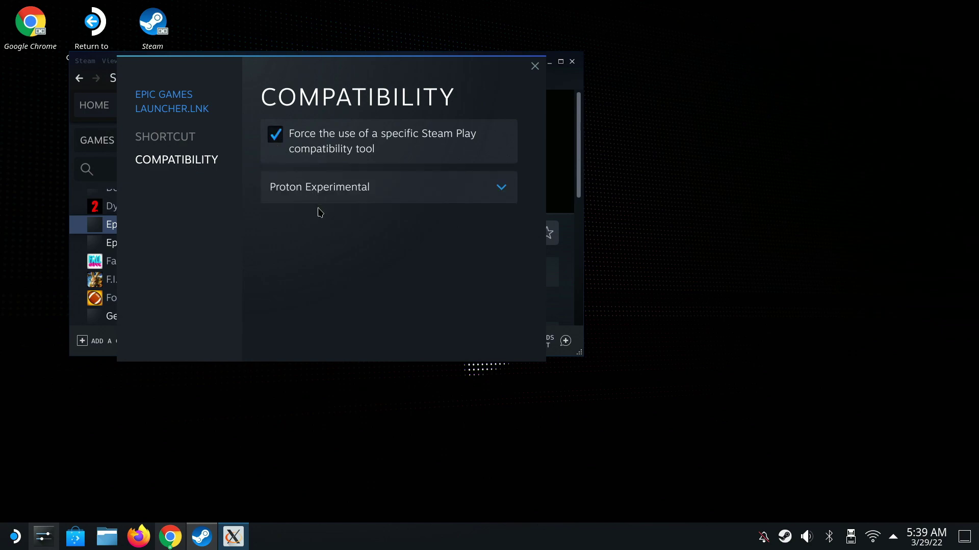
Step: Reopen the Epic Games Launcher.lnk properties and browse for a new target file
{"action": "left_click", "coordinate": [534, 67]}
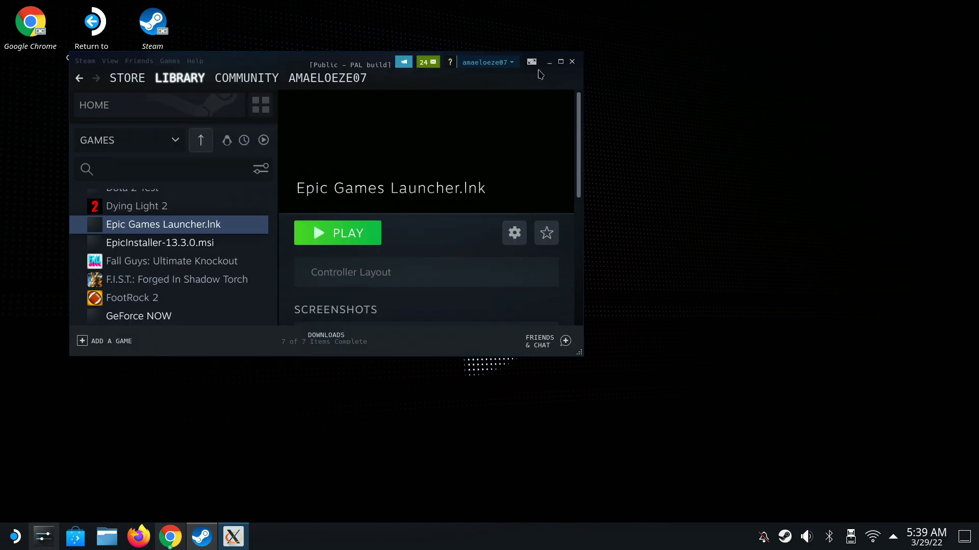
{"action": "left_click", "coordinate": [515, 233]}
{"action": "left_click", "coordinate": [216, 235]}
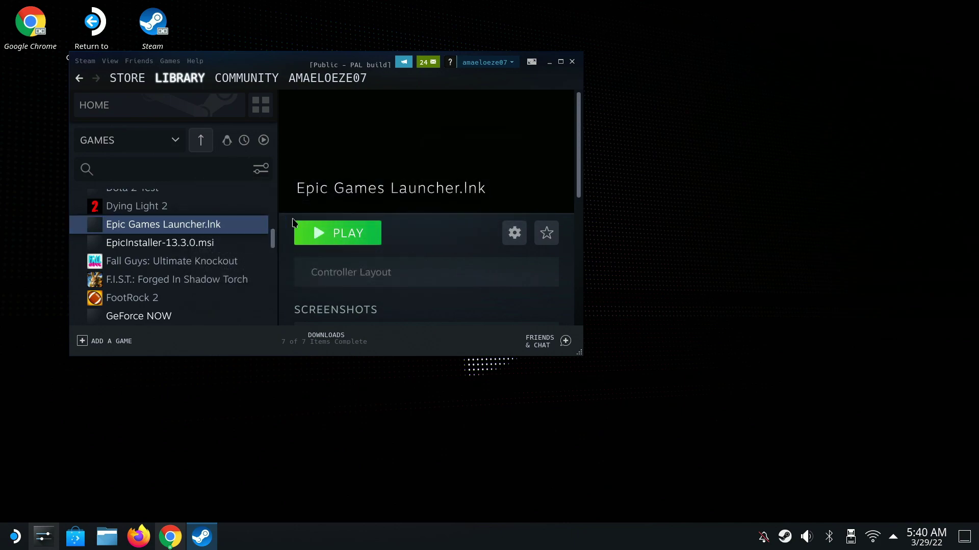
{"action": "left_click", "coordinate": [511, 233]}
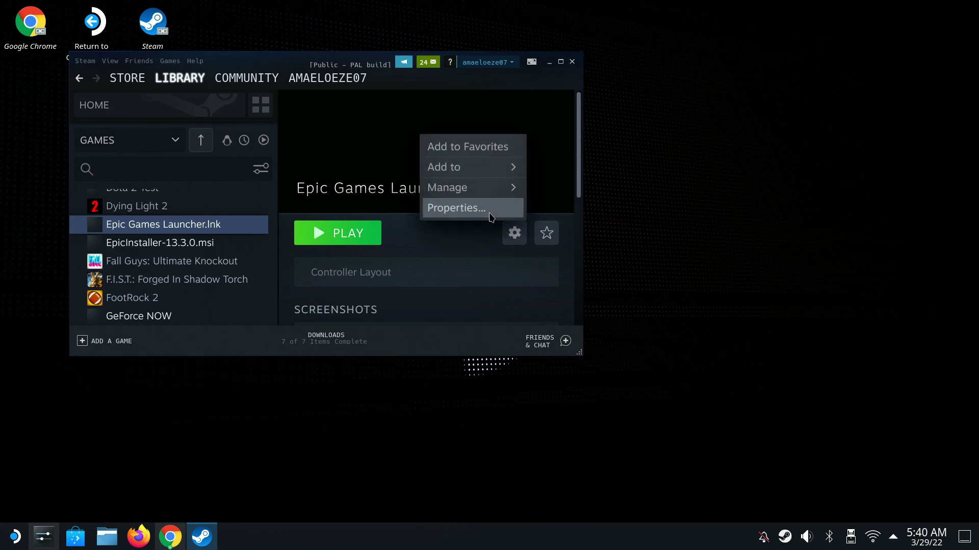
{"action": "left_click", "coordinate": [489, 214]}
{"action": "left_click", "coordinate": [384, 310]}
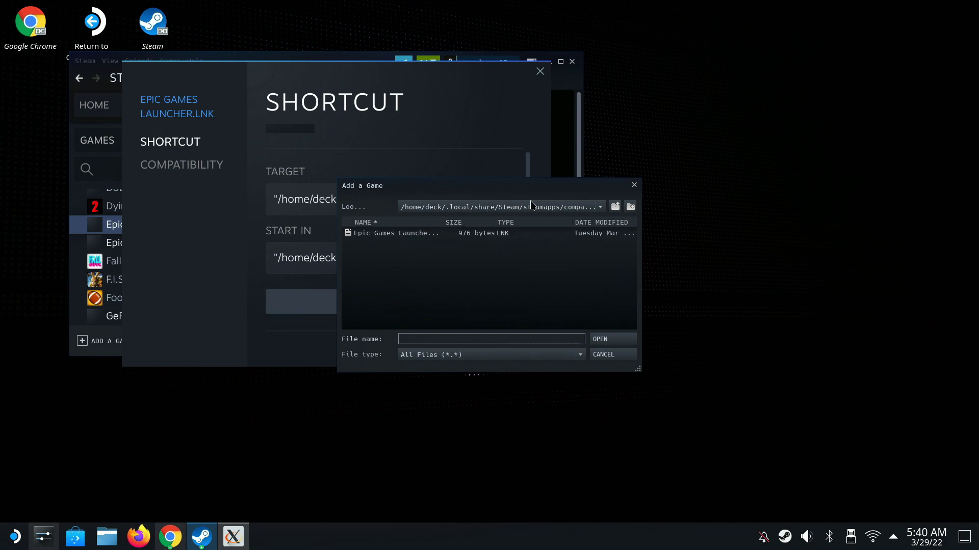
Step: Navigate to Program Files (x86)/Epic Games/Launcher/Engine/Binaries/Win32 in the file browser
{"action": "left_click", "coordinate": [600, 207]}
{"action": "left_click", "coordinate": [510, 276]}
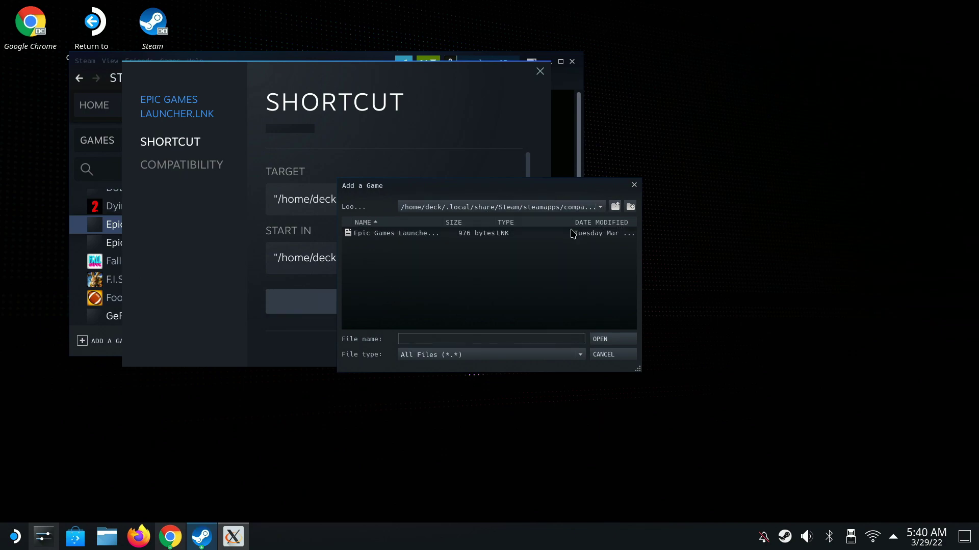
{"action": "left_click", "coordinate": [616, 206]}
{"action": "left_click", "coordinate": [617, 207]}
{"action": "left_click", "coordinate": [618, 207]}
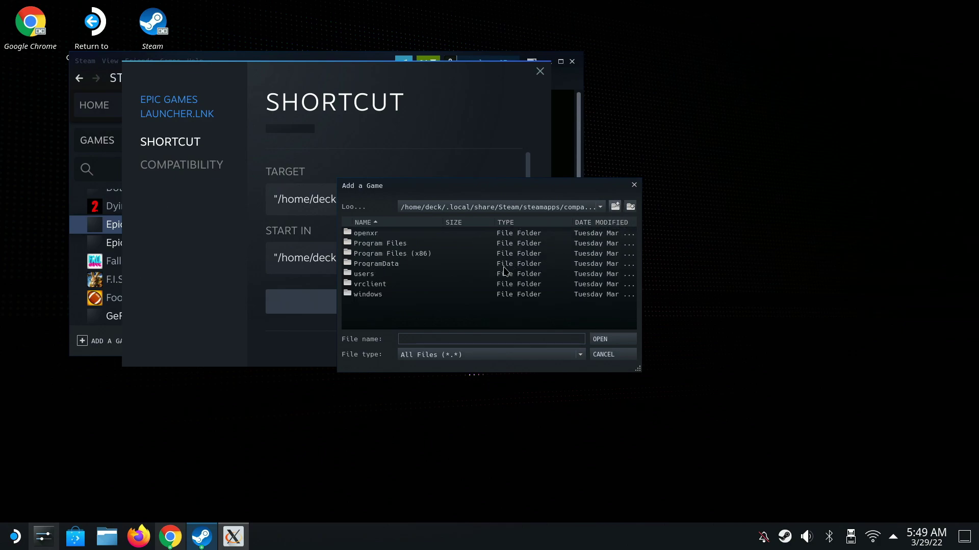
{"action": "double_click", "coordinate": [454, 256]}
{"action": "double_click", "coordinate": [388, 243]}
{"action": "double_click", "coordinate": [388, 243]}
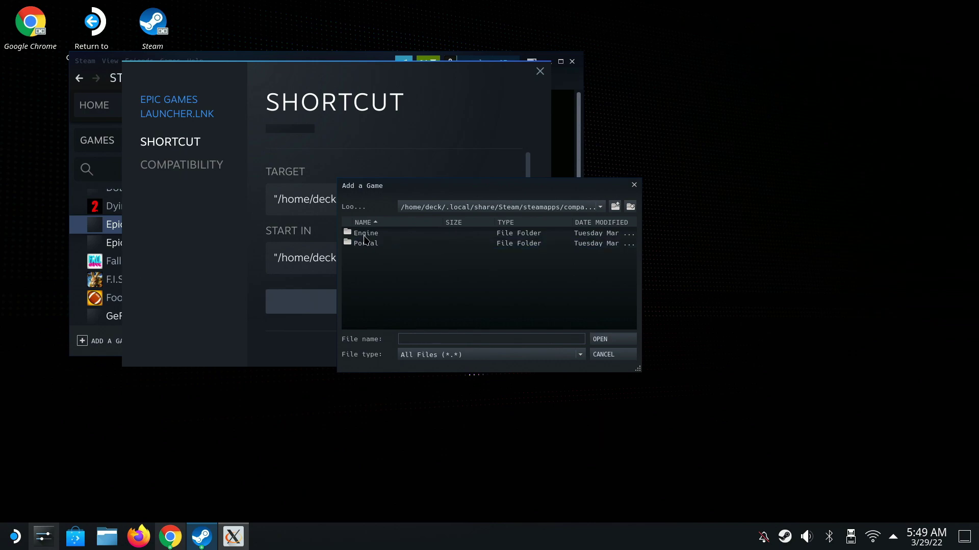
{"action": "double_click", "coordinate": [377, 234]}
{"action": "double_click", "coordinate": [379, 236]}
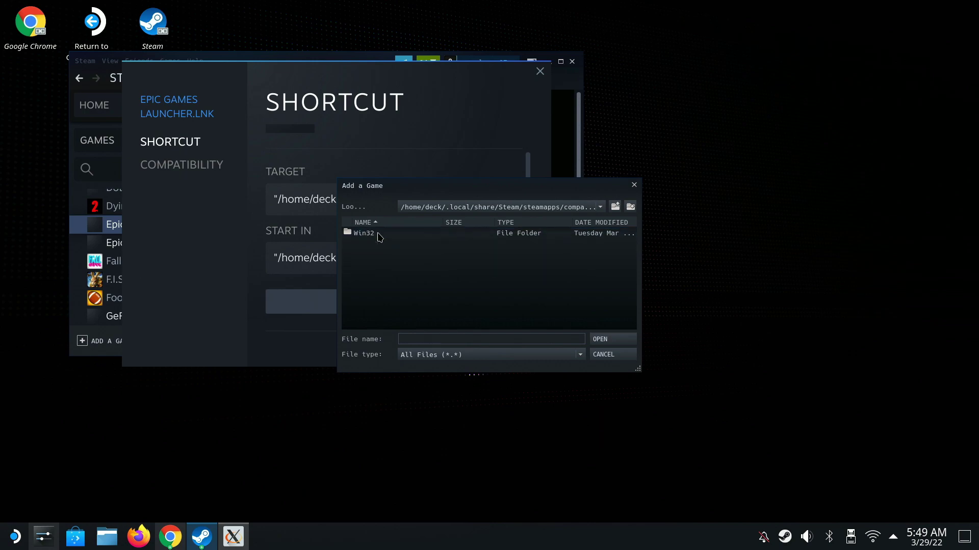
{"action": "left_click", "coordinate": [379, 236]}
{"action": "left_click", "coordinate": [476, 247]}
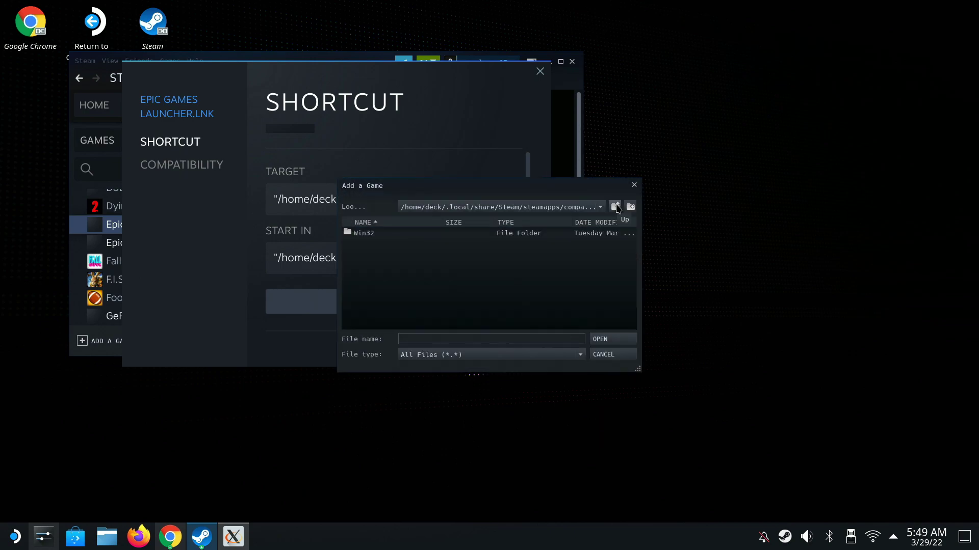
{"action": "double_click", "coordinate": [482, 234]}
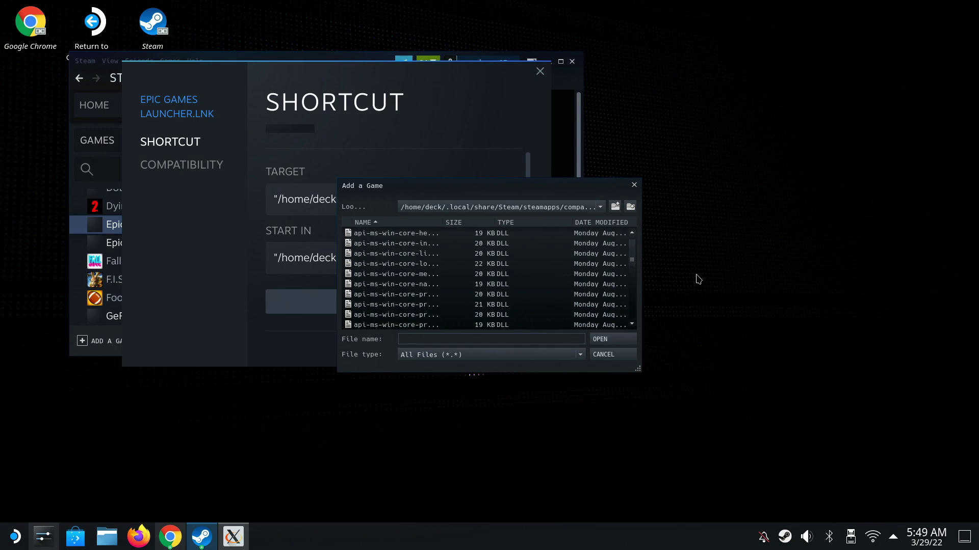
Step: Set EpicGamesLauncher.exe as the shortcut target, close properties, and launch the Epic Games Launcher
{"action": "scroll", "coordinate": [493, 280], "scroll_direction": "down", "scroll_amount": 5}
{"action": "scroll", "coordinate": [494, 280], "scroll_direction": "down", "scroll_amount": 4}
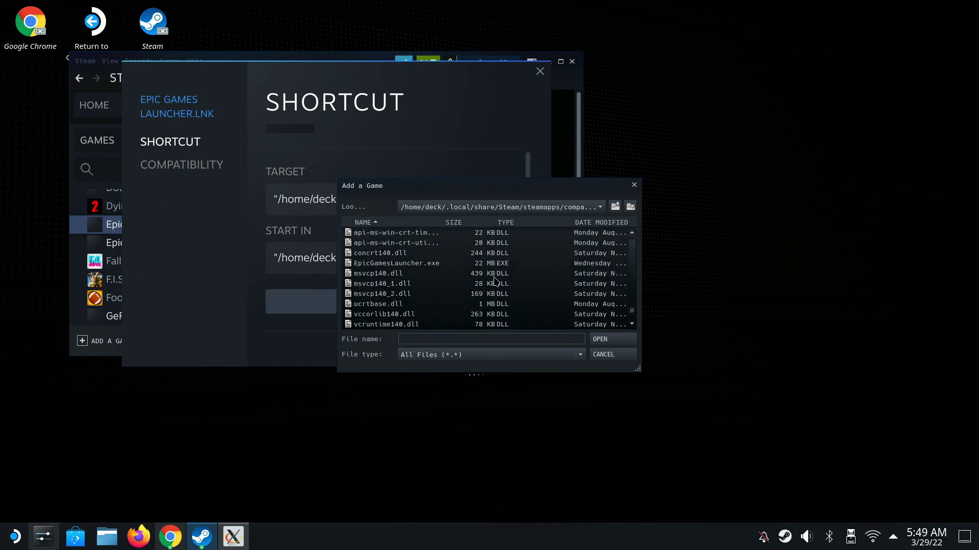
{"action": "left_click", "coordinate": [424, 266]}
{"action": "left_click", "coordinate": [630, 340]}
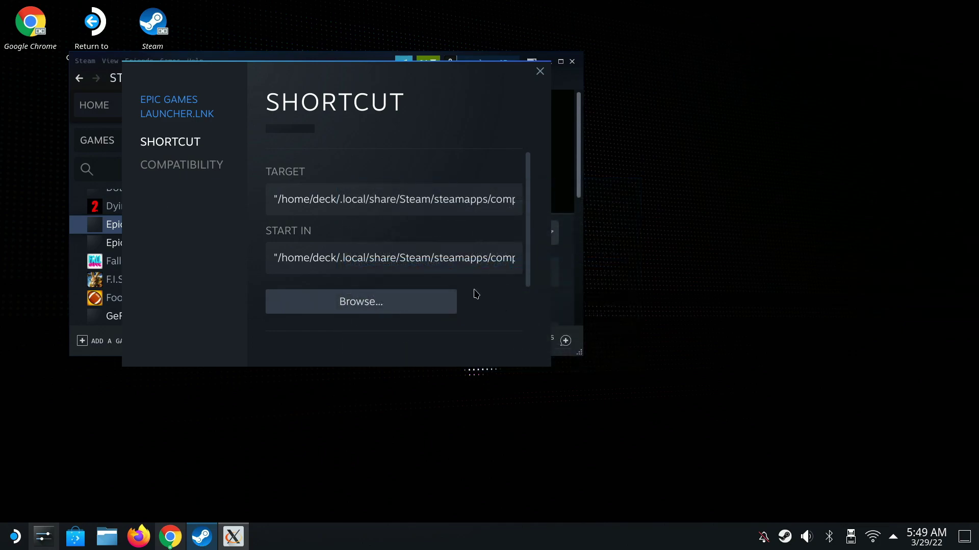
{"action": "scroll", "coordinate": [479, 284], "scroll_direction": "down", "scroll_amount": 2}
{"action": "scroll", "coordinate": [479, 284], "scroll_direction": "up", "scroll_amount": 3}
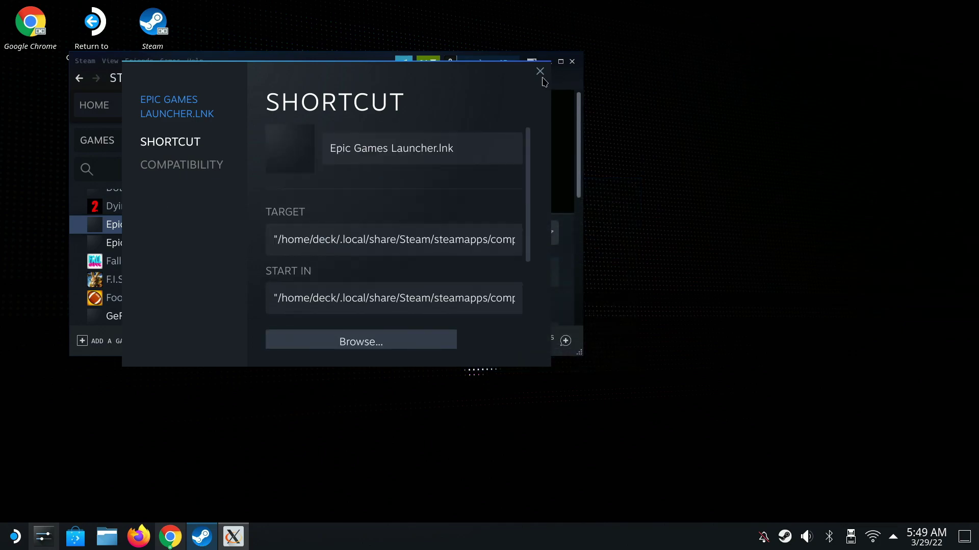
{"action": "left_click", "coordinate": [540, 72]}
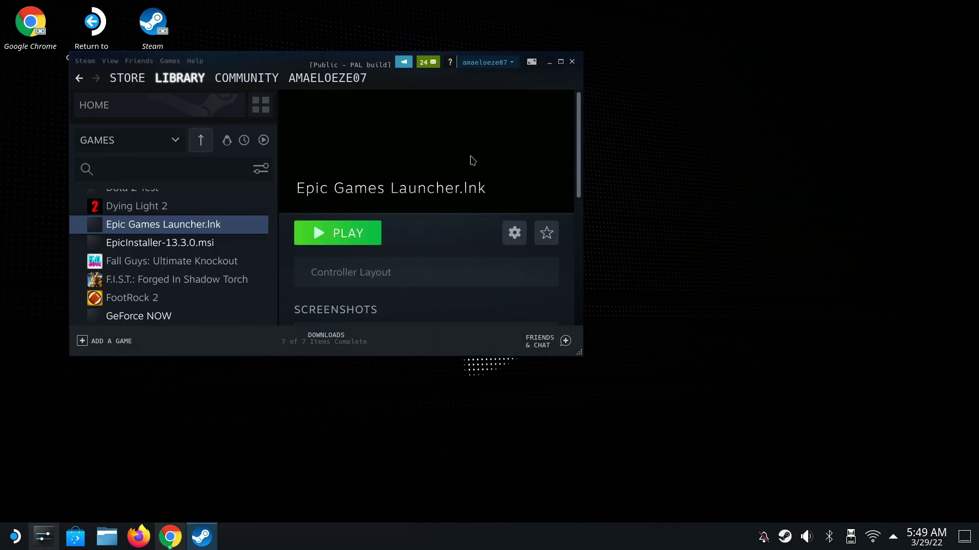
{"action": "left_click", "coordinate": [363, 234]}
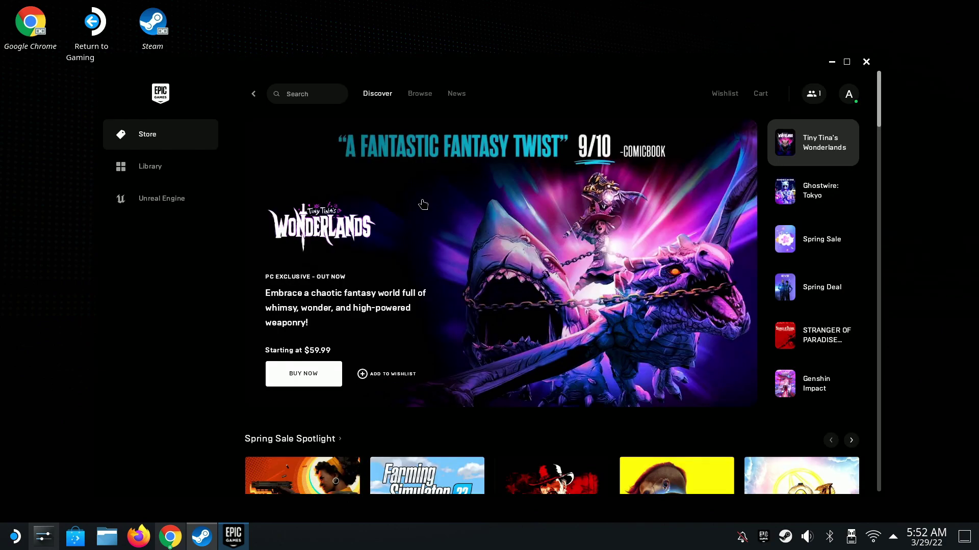
Step: Scroll through the Epic Library of owned games, then minimize the Epic Games Launcher
{"action": "left_click", "coordinate": [148, 177]}
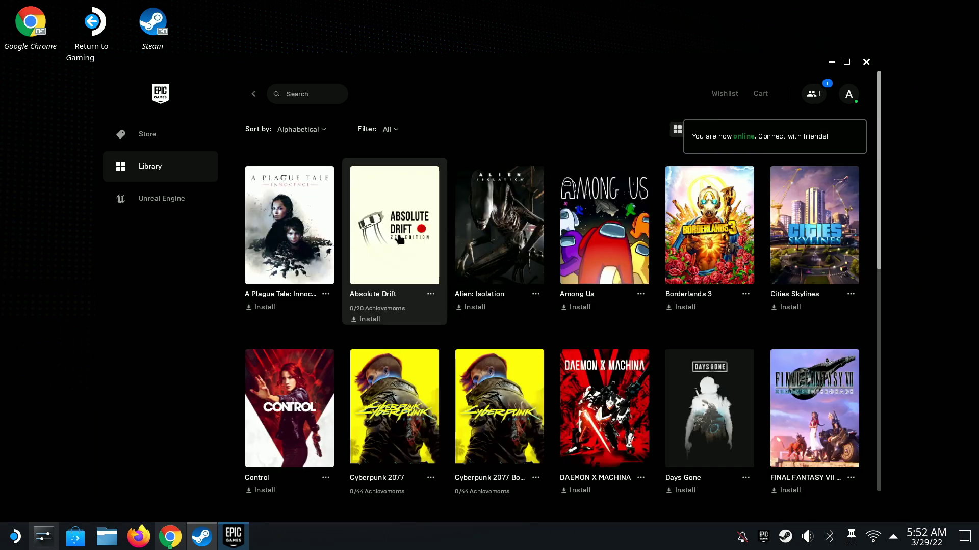
{"action": "scroll", "coordinate": [500, 235], "scroll_direction": "down", "scroll_amount": 6}
{"action": "scroll", "coordinate": [500, 234], "scroll_direction": "down", "scroll_amount": 2}
{"action": "scroll", "coordinate": [500, 234], "scroll_direction": "up", "scroll_amount": 10}
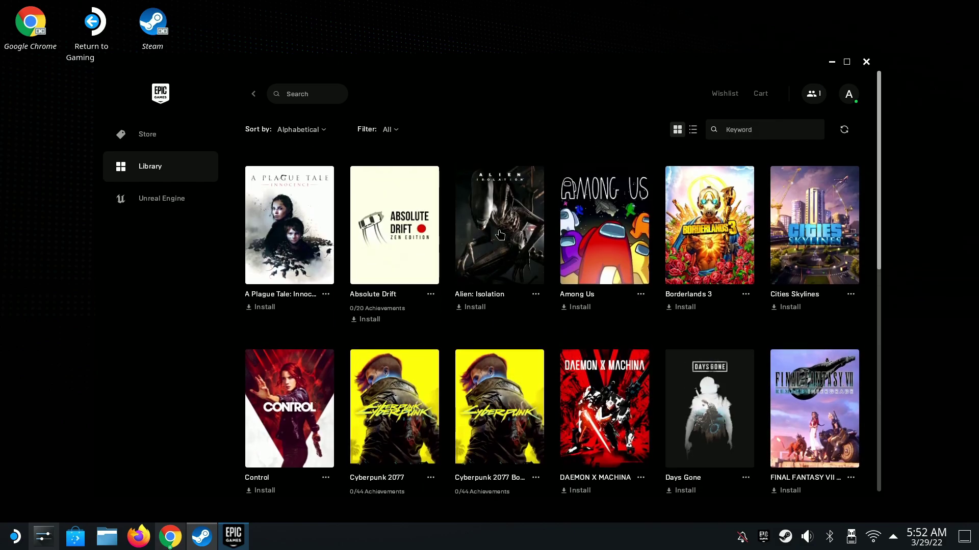
{"action": "left_click", "coordinate": [866, 61]}
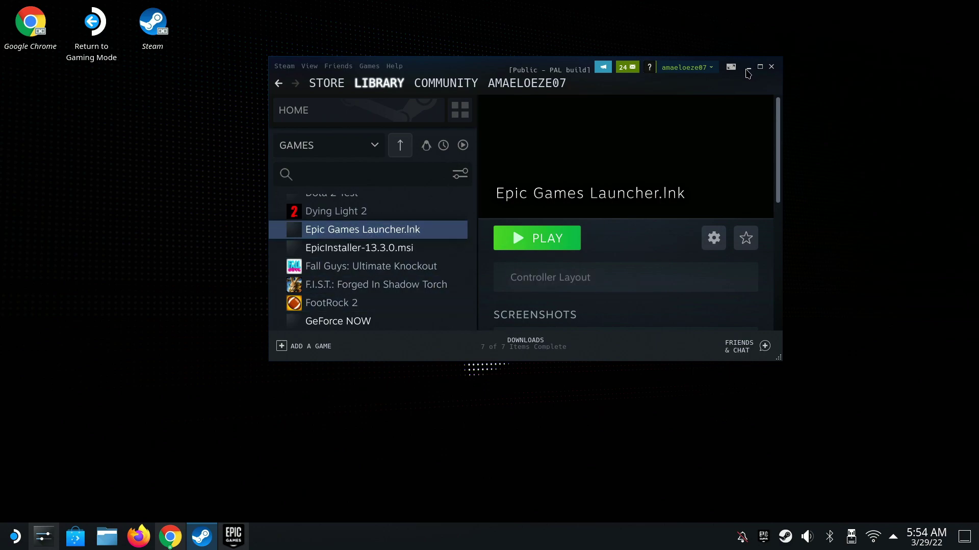
Step: Move the Steam window aside and open the SD card in Dolphin
{"action": "left_click_drag", "start_coordinate": [471, 67], "coordinate": [560, 57]}
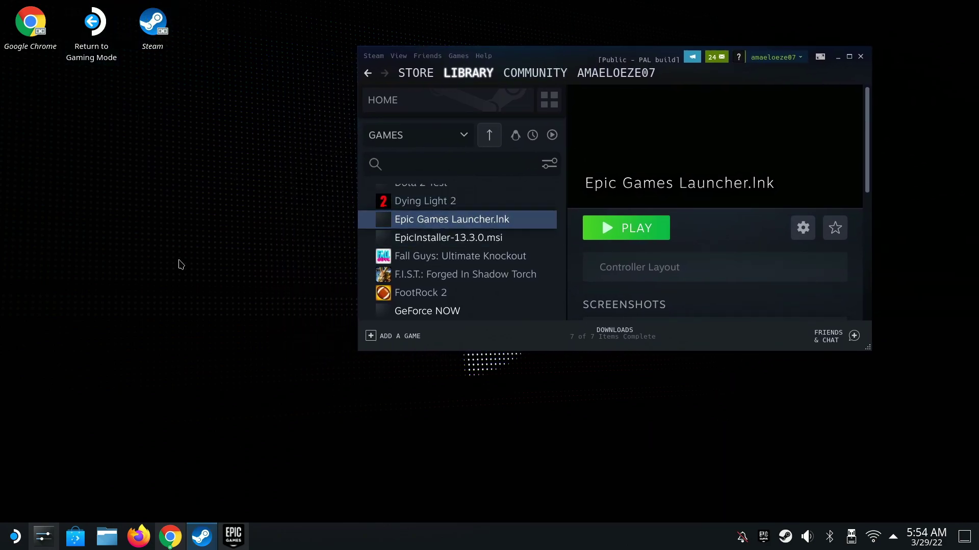
{"action": "left_click", "coordinate": [108, 538]}
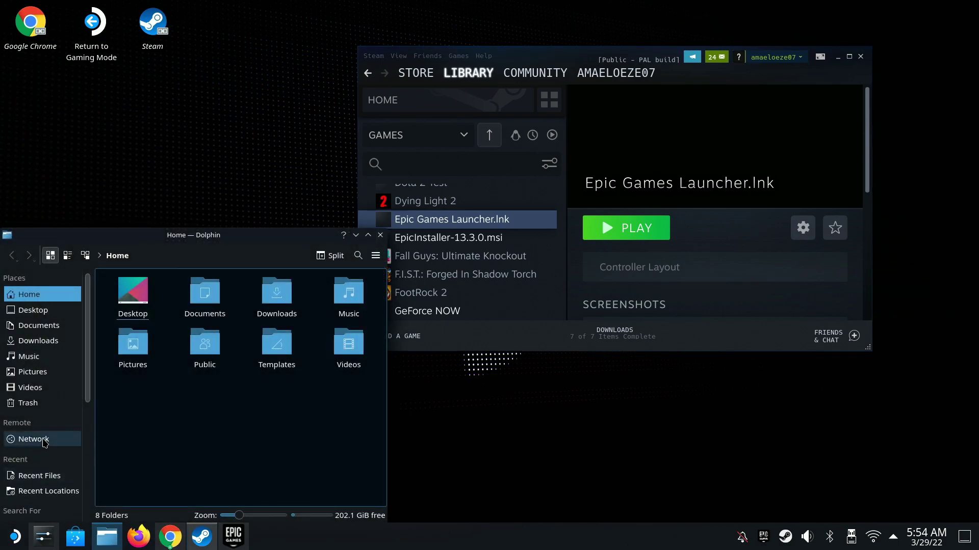
{"action": "scroll", "coordinate": [45, 443], "scroll_direction": "down", "scroll_amount": 5}
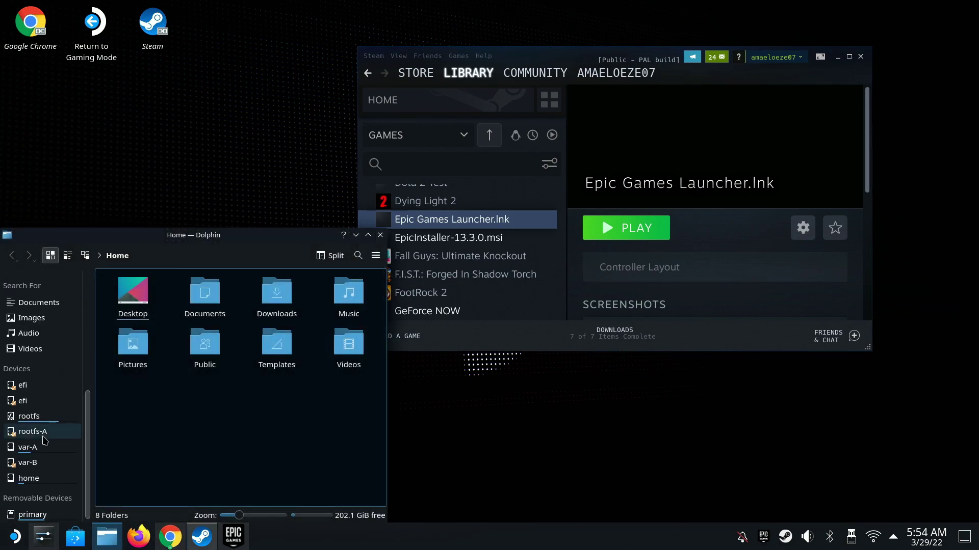
{"action": "left_click", "coordinate": [43, 513]}
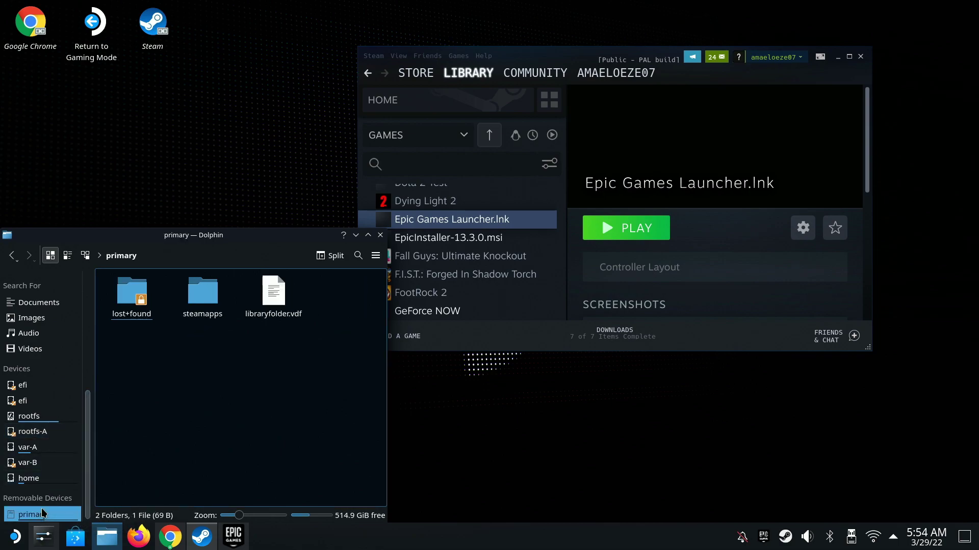
Step: Copy the path /run/media/mmcblk0p1/ from Dolphin's location bar, then return to Steam
{"action": "left_click", "coordinate": [146, 250]}
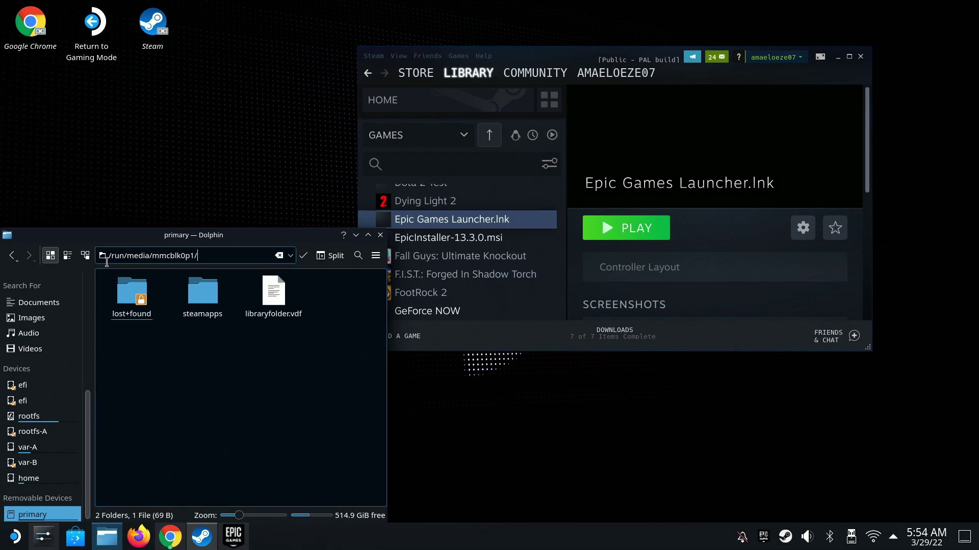
{"action": "left_click_drag", "start_coordinate": [203, 253], "coordinate": [96, 255]}
{"action": "right_click", "coordinate": [146, 256]}
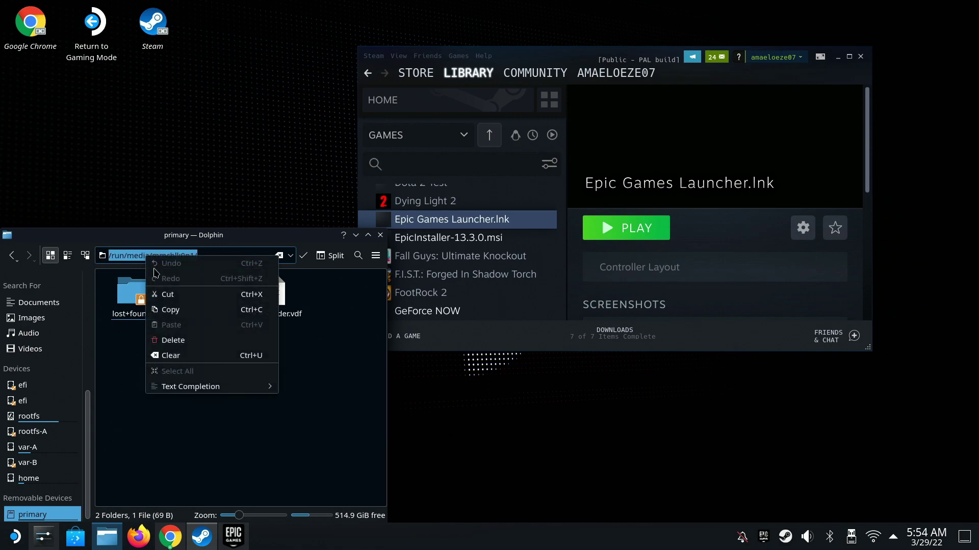
{"action": "left_click", "coordinate": [170, 310]}
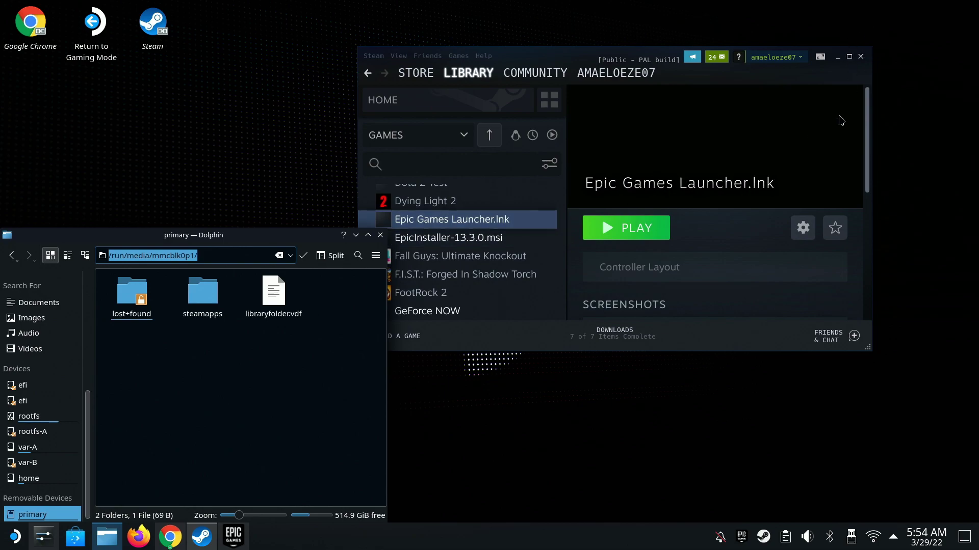
{"action": "left_click", "coordinate": [801, 229]}
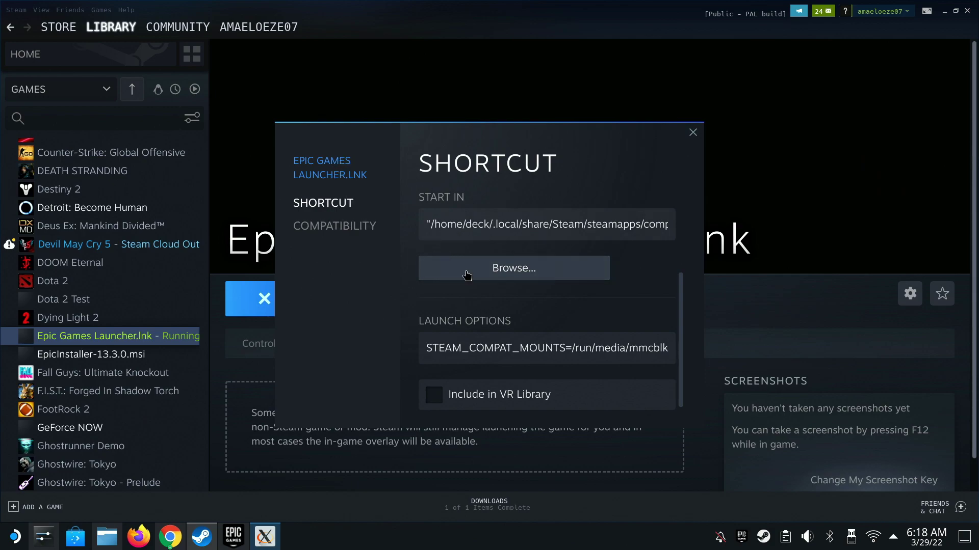
Step: Reopen the Properties of Epic Games Launcher.lnk from its gear menu in Steam
{"action": "left_click", "coordinate": [692, 133]}
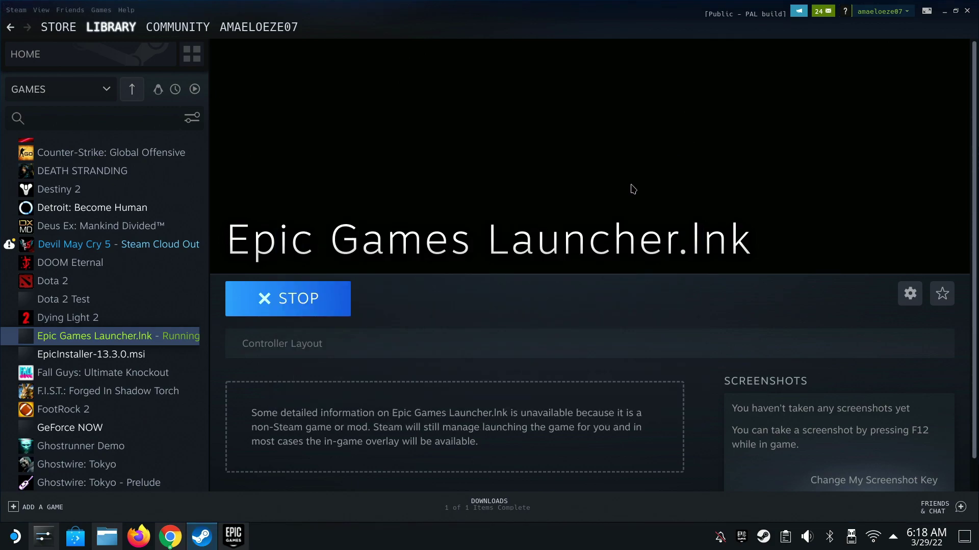
{"action": "left_click", "coordinate": [910, 294]}
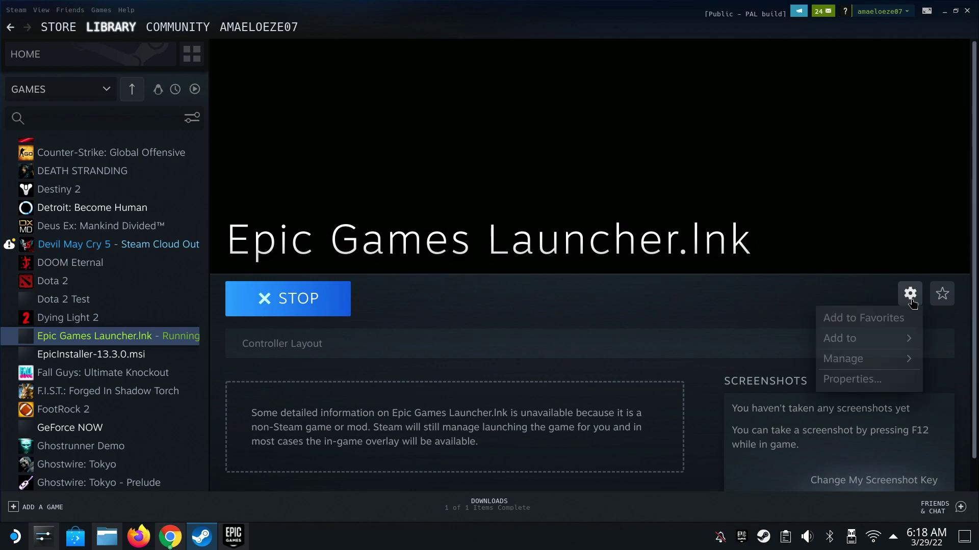
{"action": "left_click", "coordinate": [885, 383]}
{"action": "scroll", "coordinate": [514, 304], "scroll_direction": "down", "scroll_amount": 3}
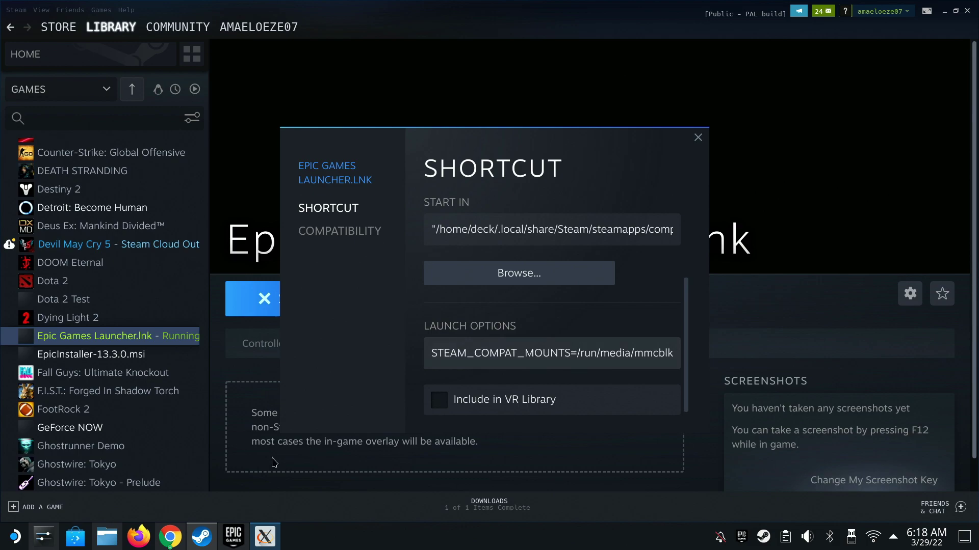
{"action": "left_click", "coordinate": [109, 547]}
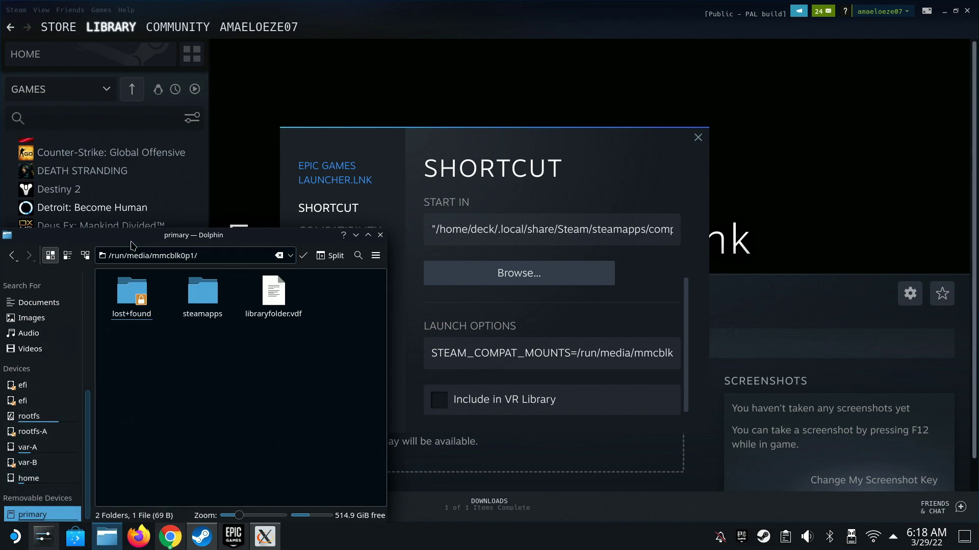
{"action": "left_click", "coordinate": [632, 329]}
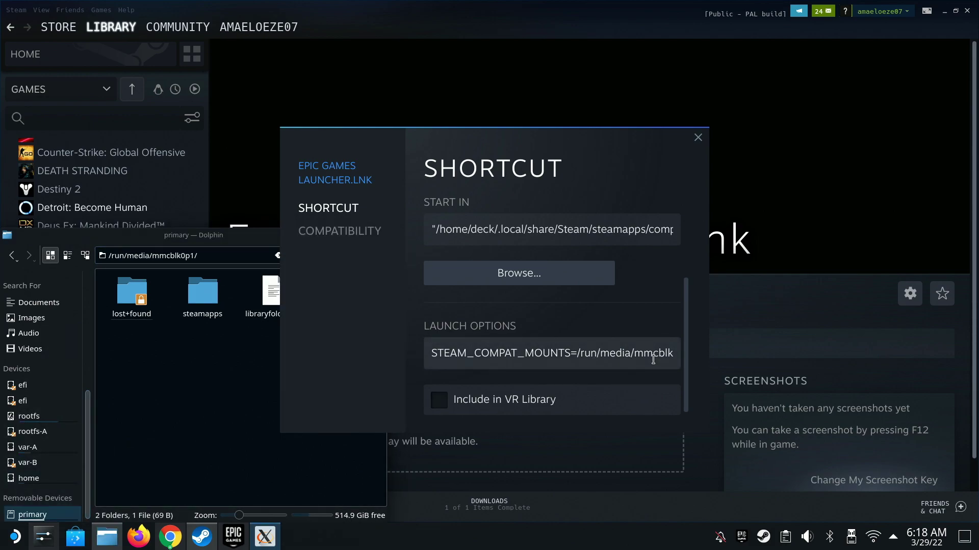
Step: Confirm the launch options end with /run/media/mmcblk0p1/ %command%, then close Properties and Dolphin
{"action": "left_click", "coordinate": [670, 352]}
{"action": "key", "text": "End"}
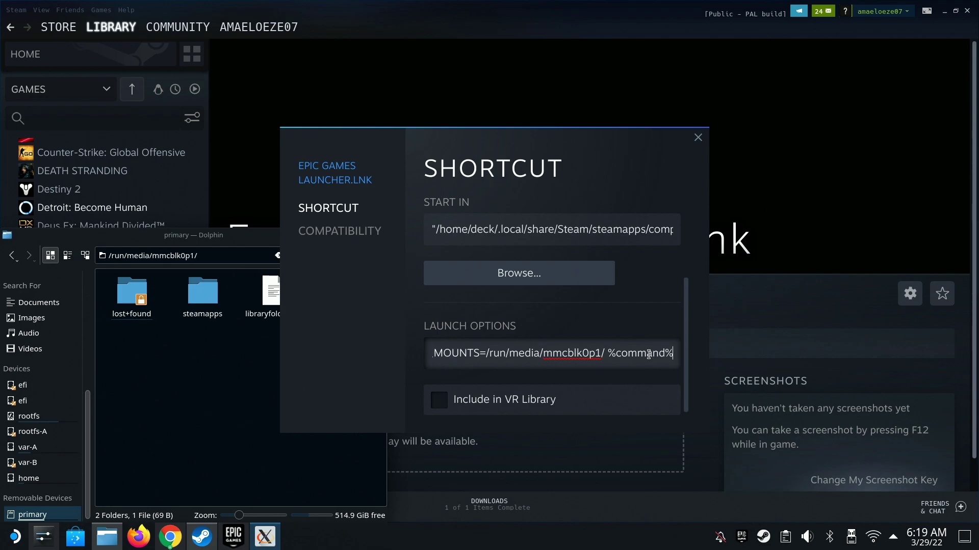
{"action": "left_click", "coordinate": [698, 138]}
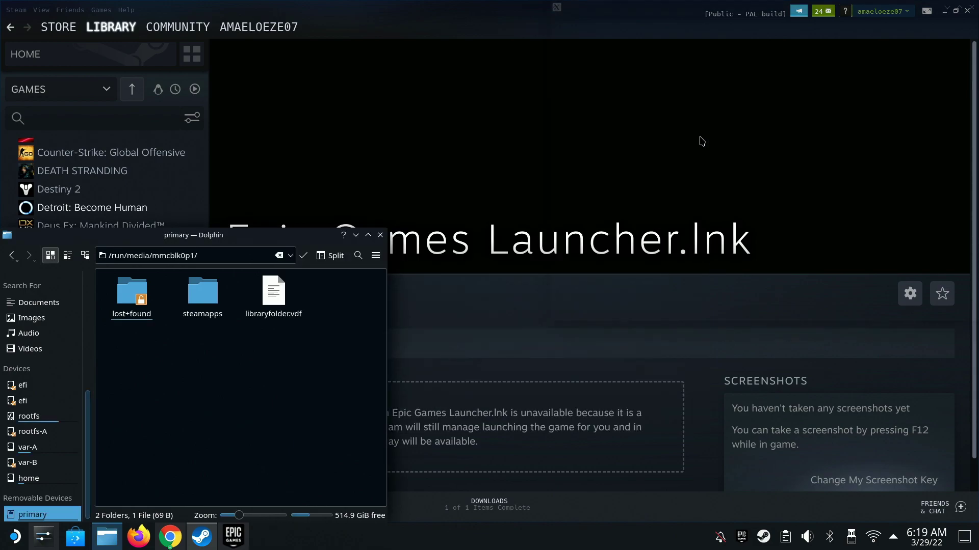
{"action": "left_click", "coordinate": [380, 235]}
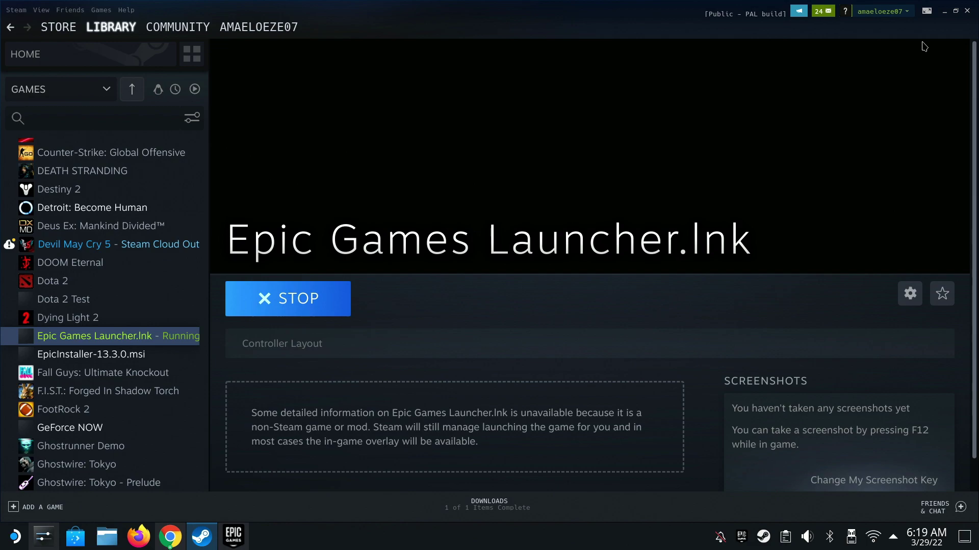
Step: In the Epic Games Launcher, dismiss the pending prompt and begin installing Final Fantasy VII Remake
{"action": "left_click", "coordinate": [945, 12]}
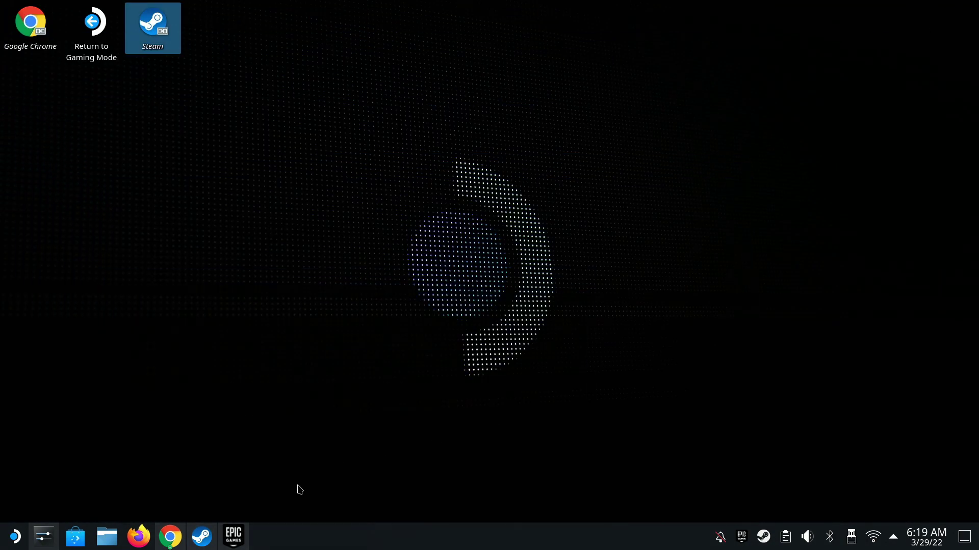
{"action": "left_click", "coordinate": [231, 534]}
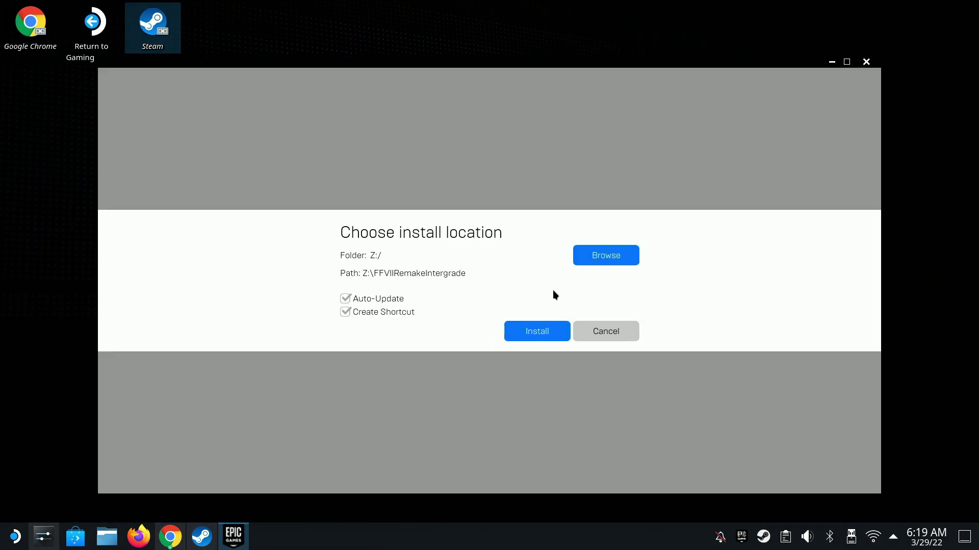
{"action": "left_click", "coordinate": [597, 341]}
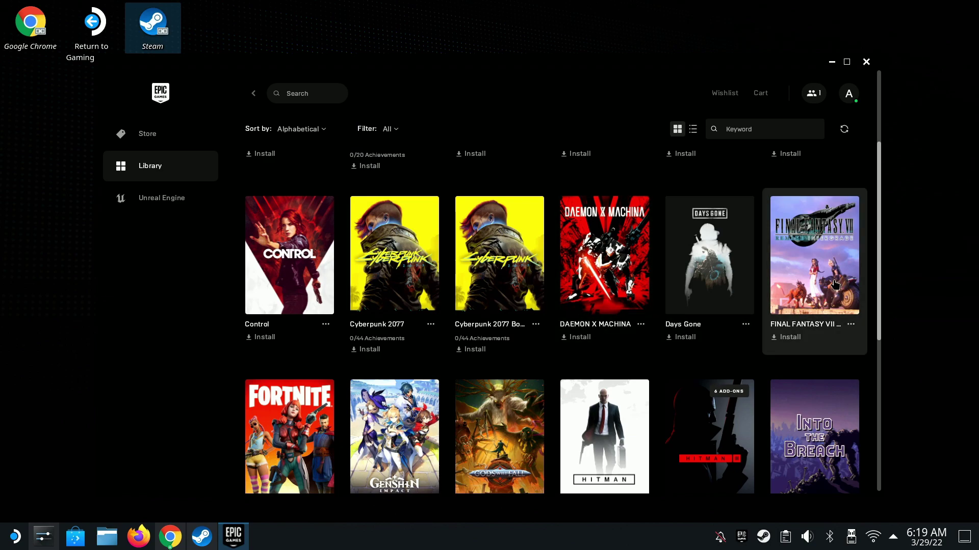
{"action": "left_click", "coordinate": [818, 289]}
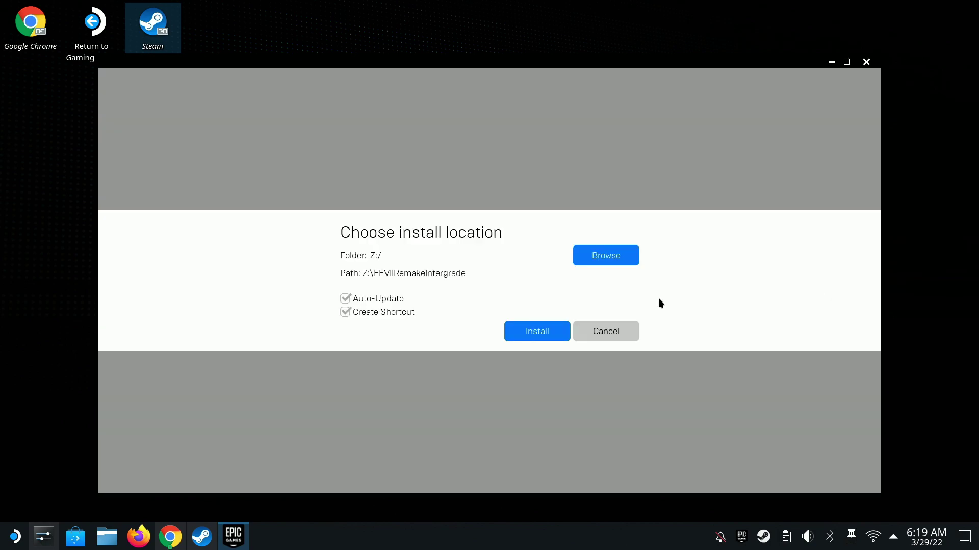
Step: Set the install location to drive D: (the SD card) and start the installation
{"action": "left_click", "coordinate": [609, 257]}
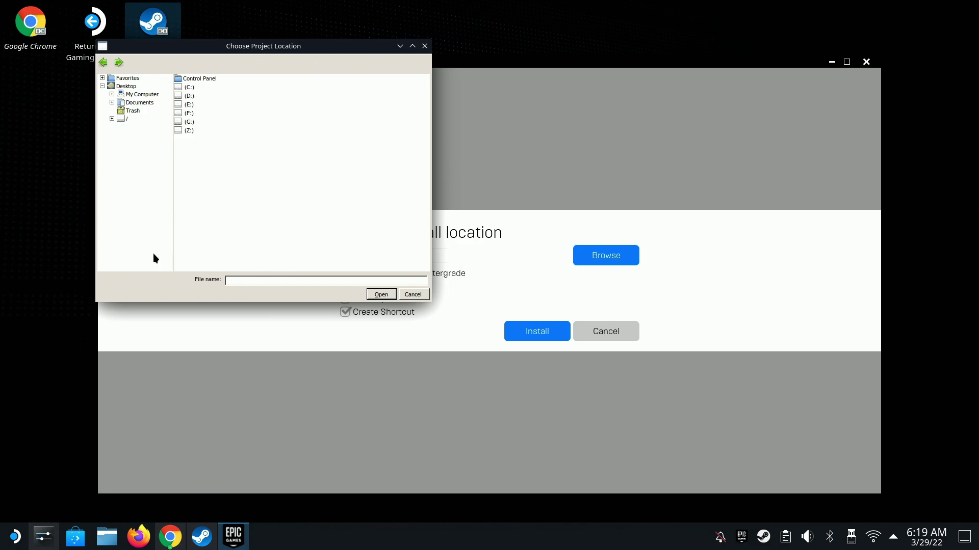
{"action": "left_click", "coordinate": [130, 95]}
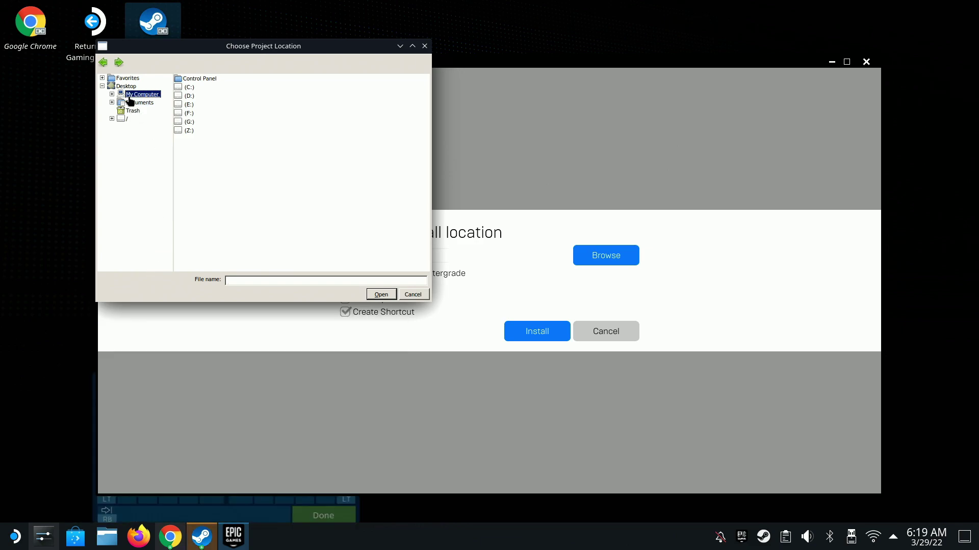
{"action": "double_click", "coordinate": [142, 99]}
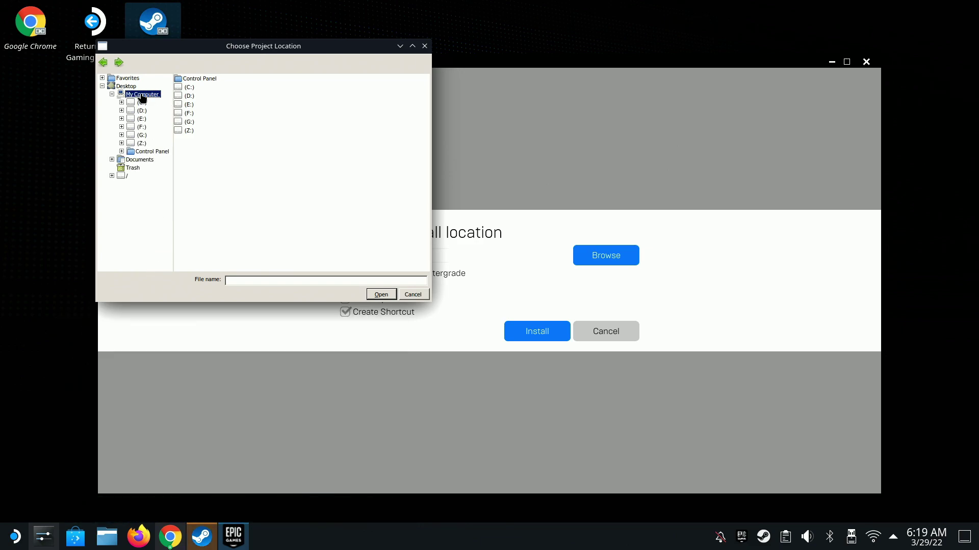
{"action": "left_click", "coordinate": [138, 103]}
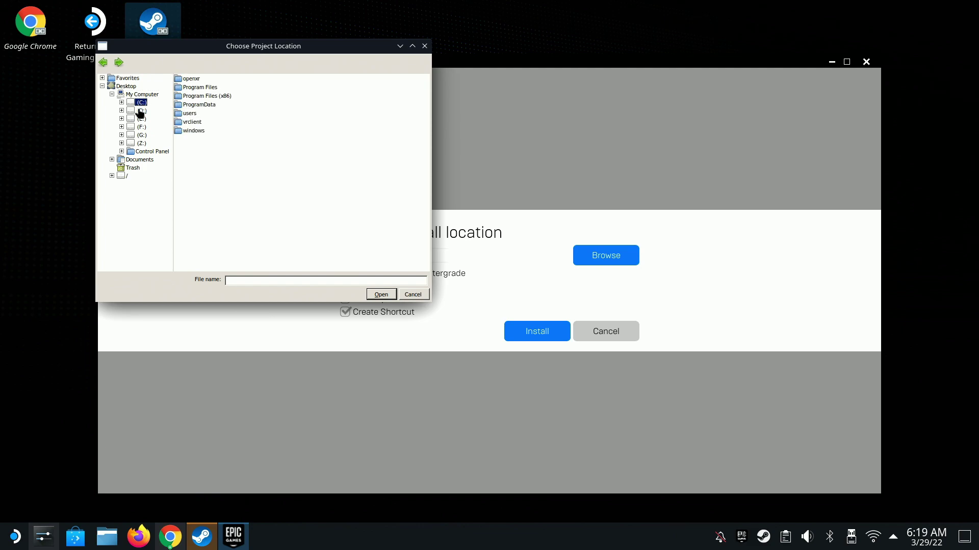
{"action": "left_click", "coordinate": [140, 111]}
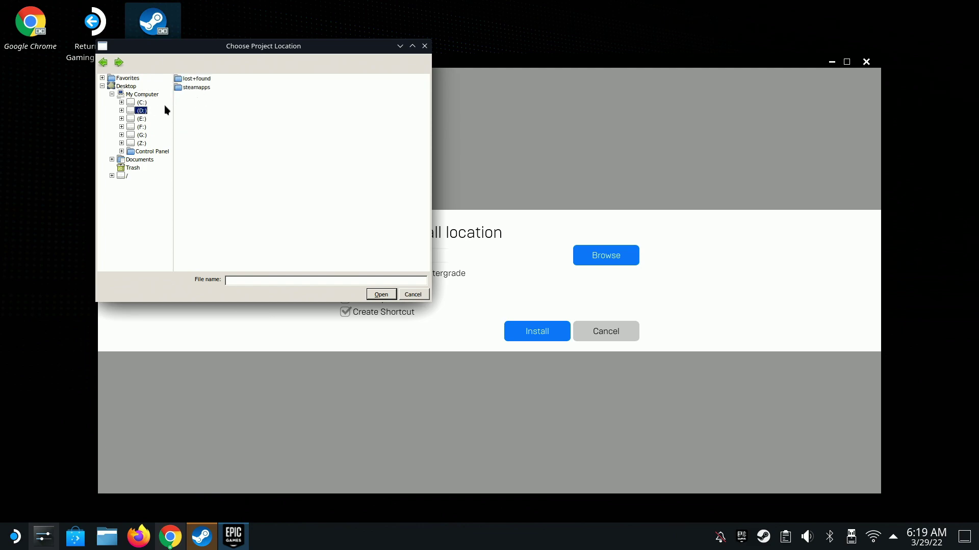
{"action": "left_click", "coordinate": [151, 95]}
{"action": "key", "text": "Left"}
{"action": "key", "text": "Left"}
{"action": "double_click", "coordinate": [191, 80]}
{"action": "left_click", "coordinate": [190, 95]}
{"action": "left_click", "coordinate": [190, 96]}
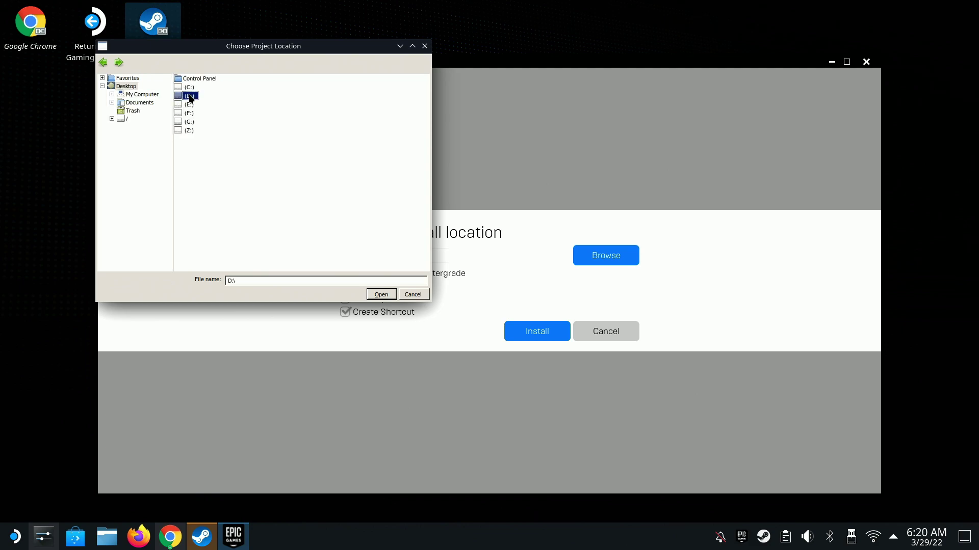
{"action": "left_click", "coordinate": [378, 295]}
{"action": "left_click", "coordinate": [531, 332]}
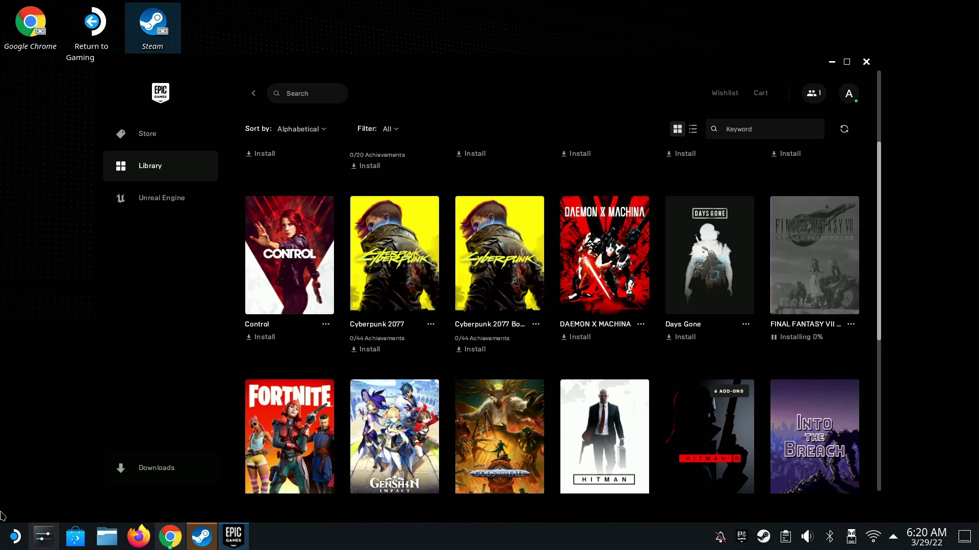
Step: Check that Dolphin shows the FFVIIRemakeIntergrade folder on the SD card, then minimize Dolphin
{"action": "left_click", "coordinate": [112, 545]}
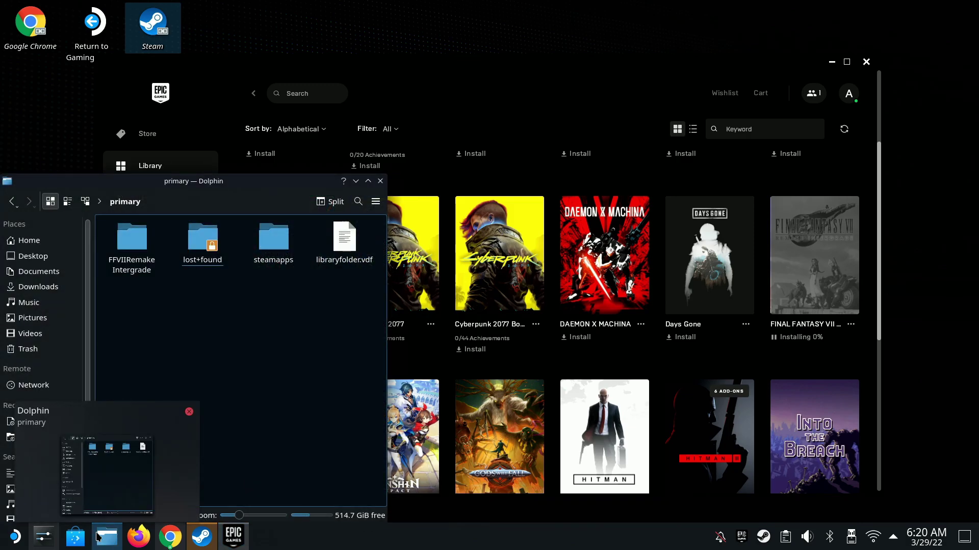
{"action": "scroll", "coordinate": [76, 449], "scroll_direction": "down", "scroll_amount": 4}
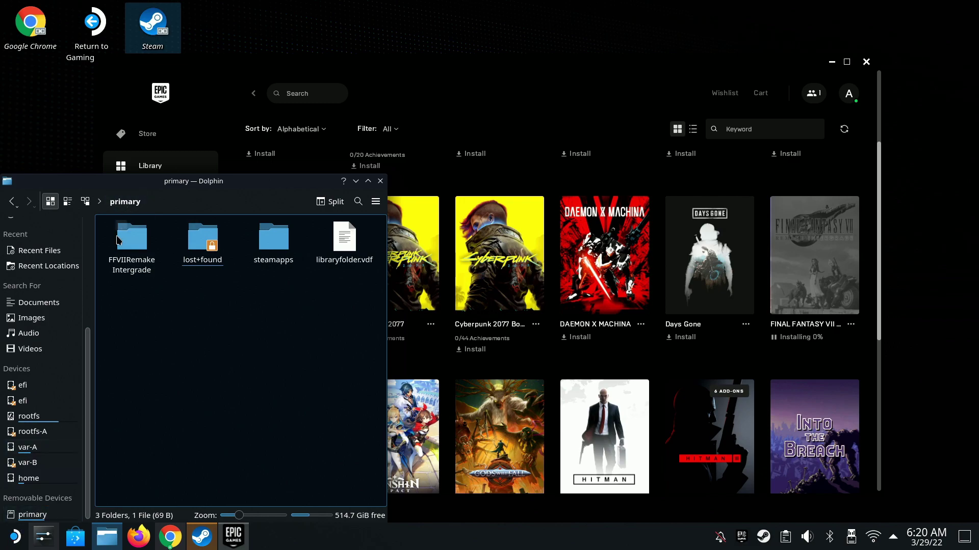
{"action": "left_click", "coordinate": [355, 181]}
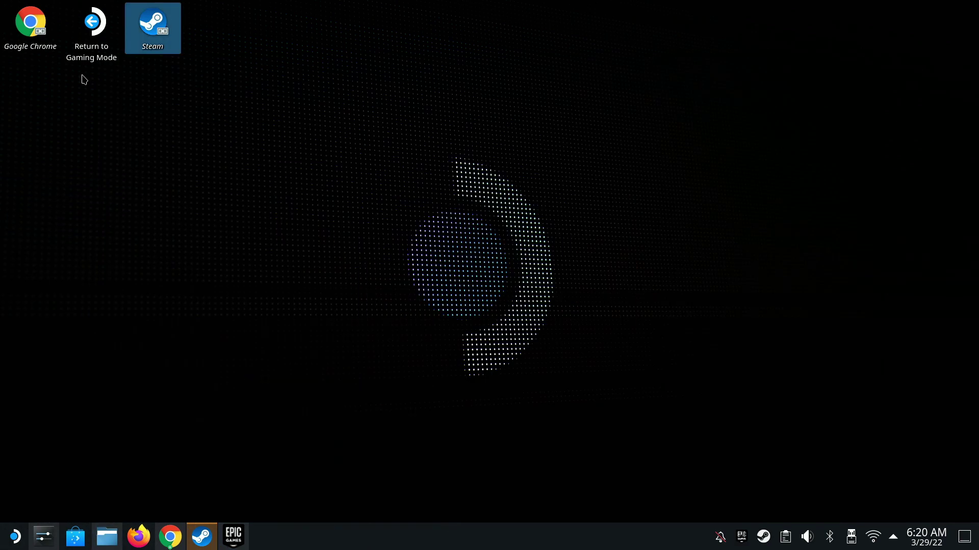